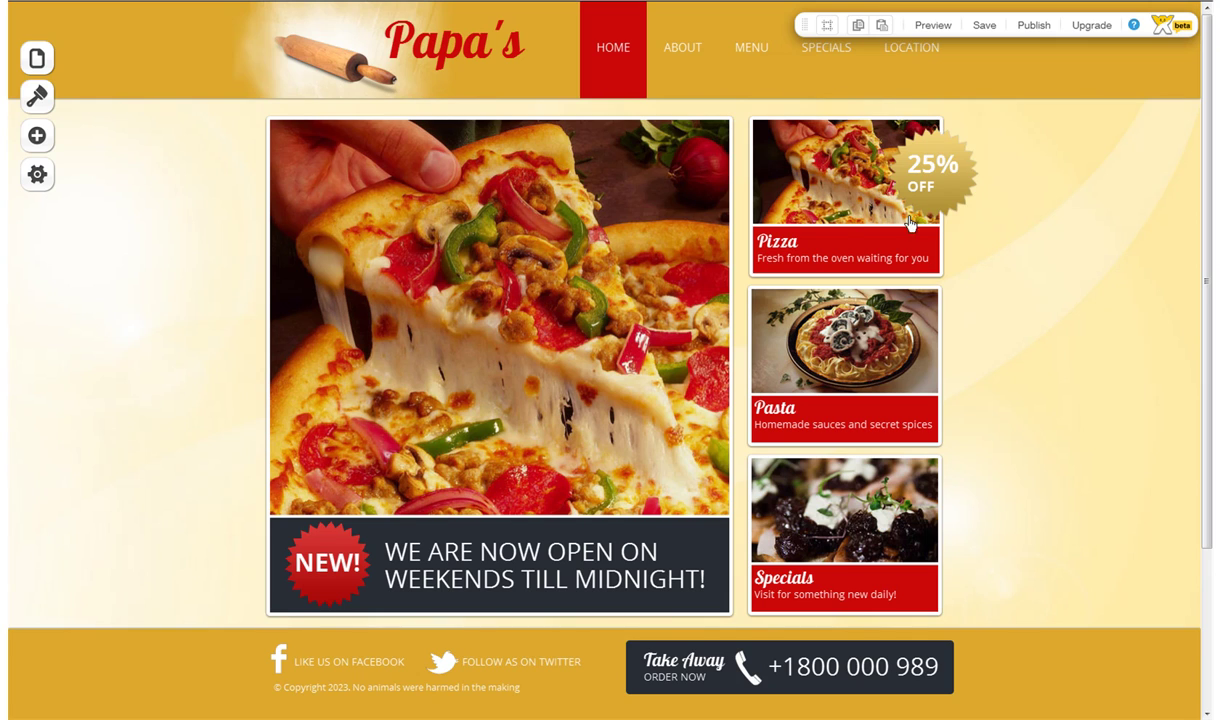
Step: Inspect the Pizza image, caption, 25% OFF badge and header settings, then show the Pages list
click(841, 207)
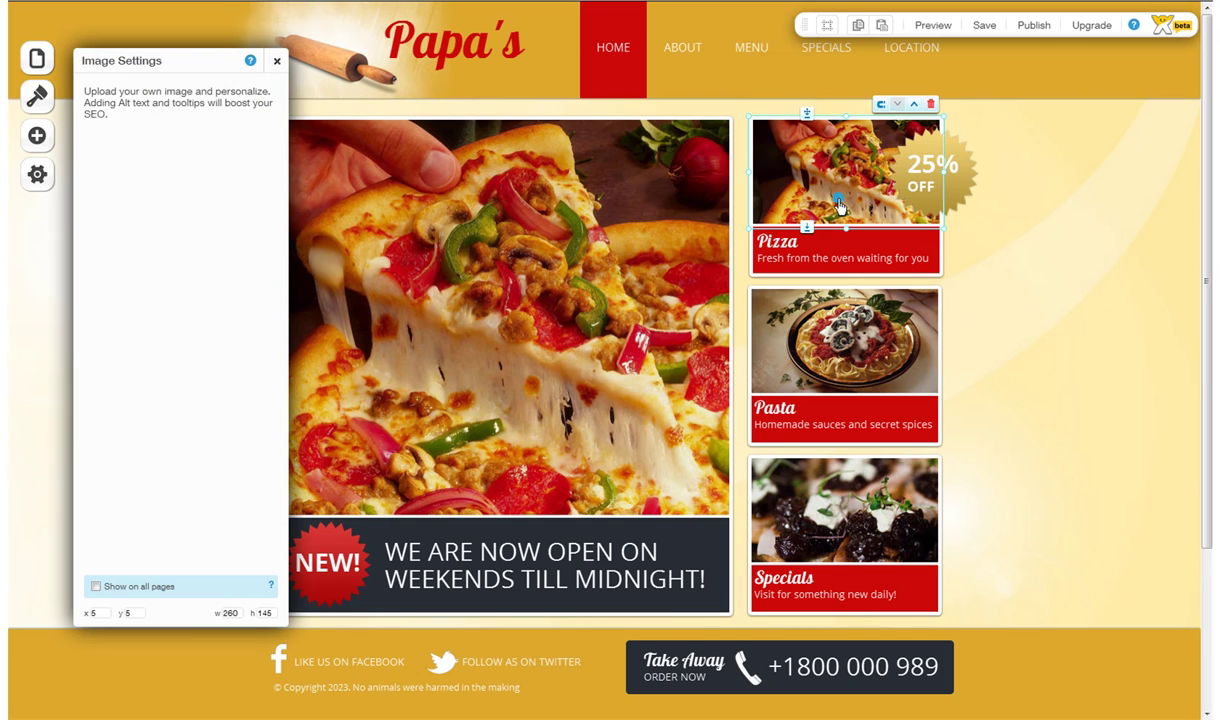
click(836, 262)
click(913, 175)
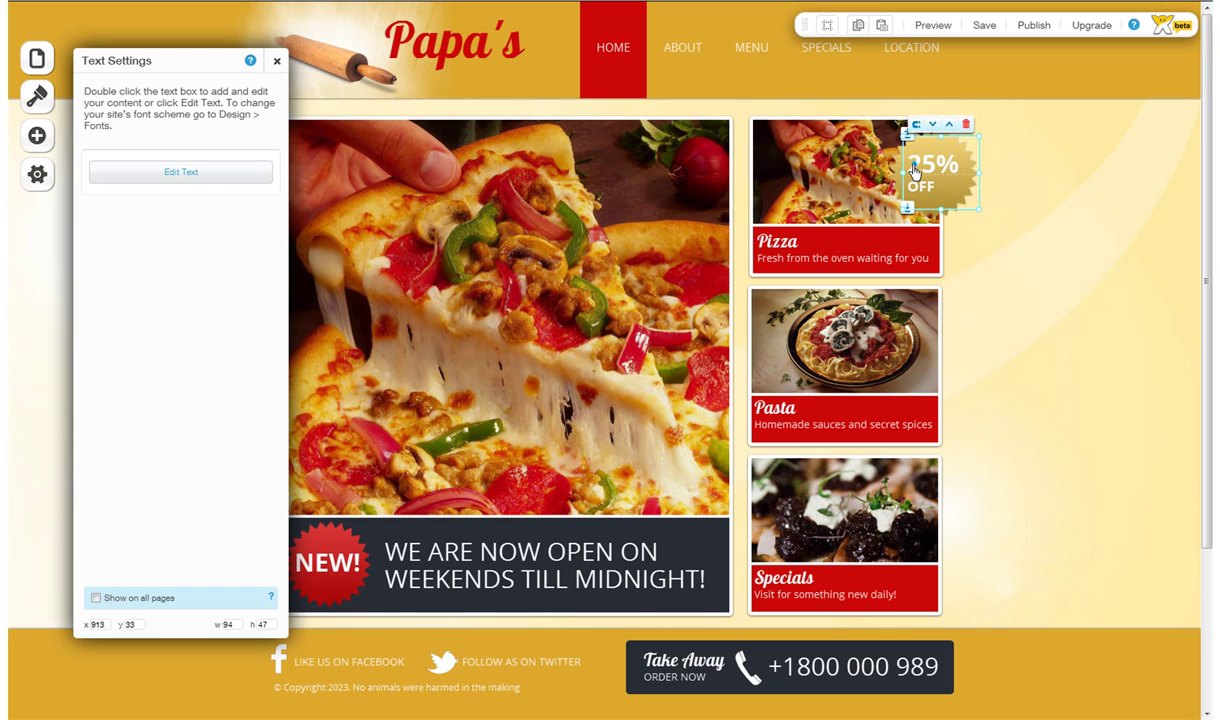
click(1017, 163)
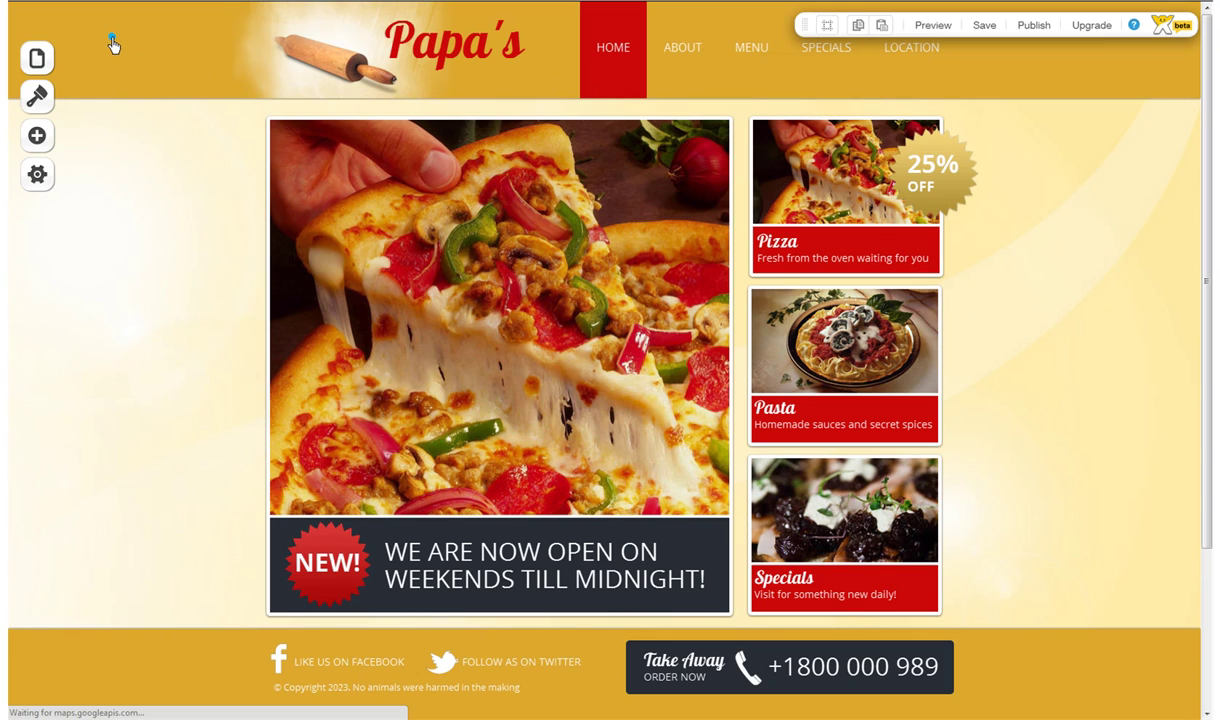
click(413, 66)
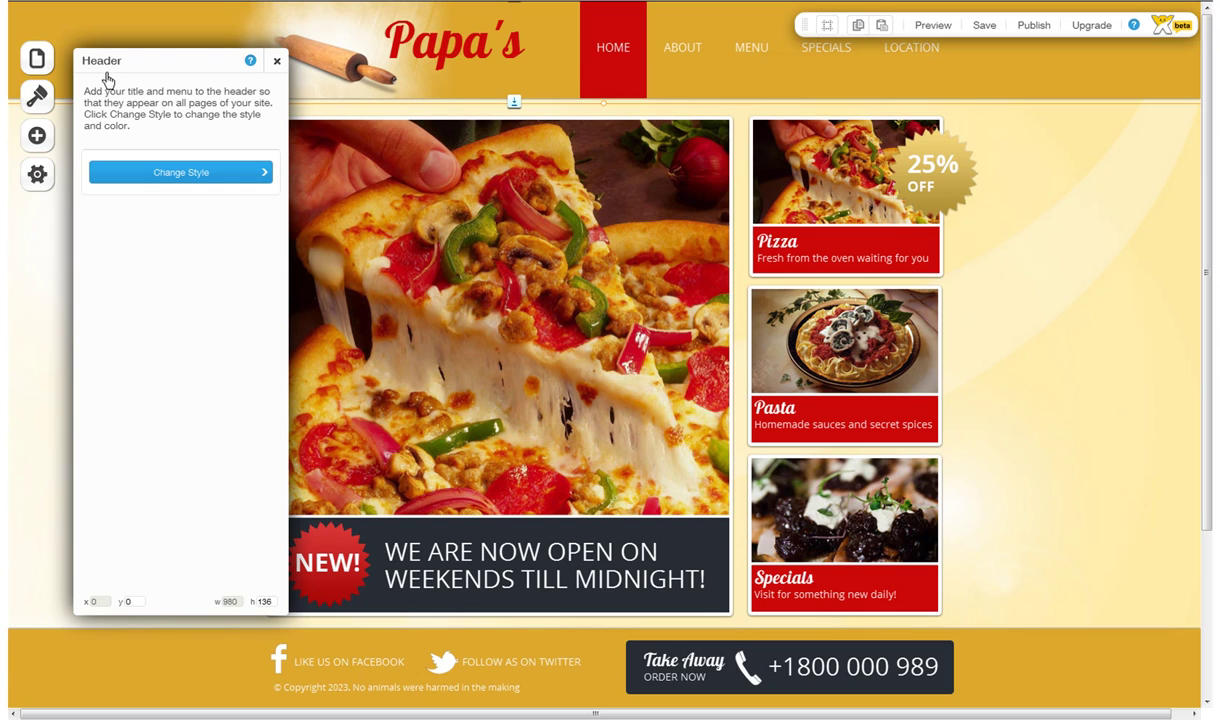
click(277, 61)
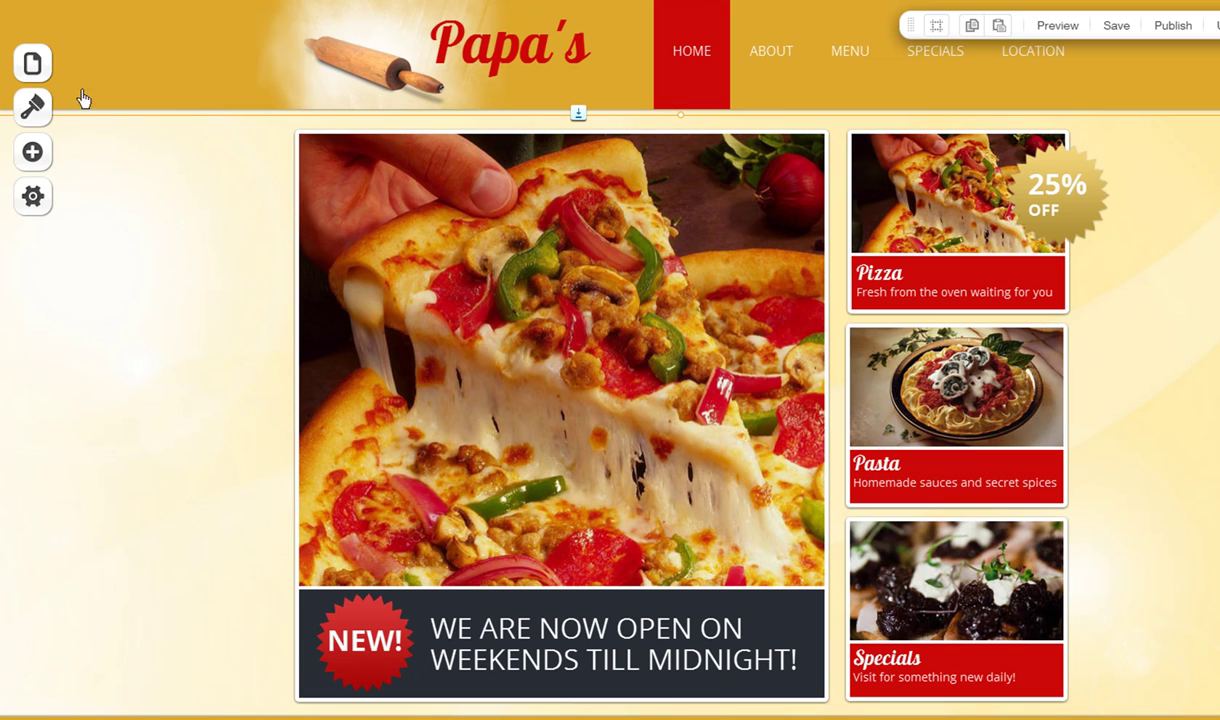
click(36, 66)
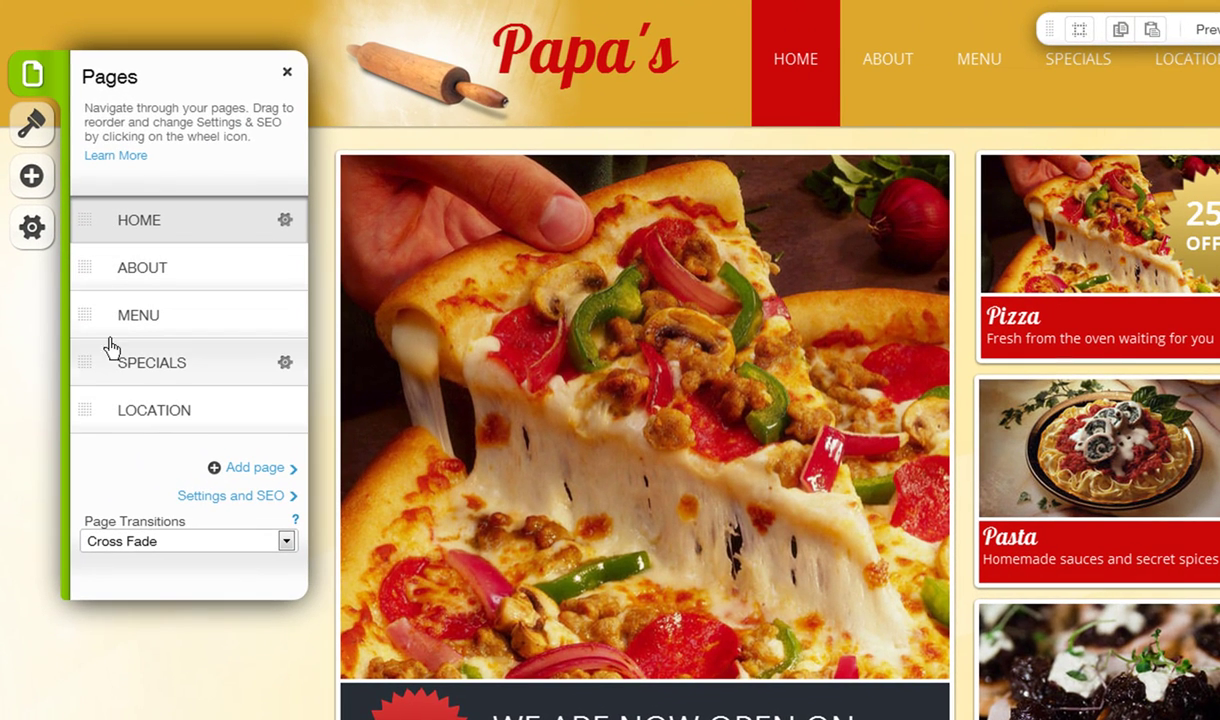
Step: Add an About1-layout page named 'my new page' and move ABOUT below SPECIALS
click(132, 274)
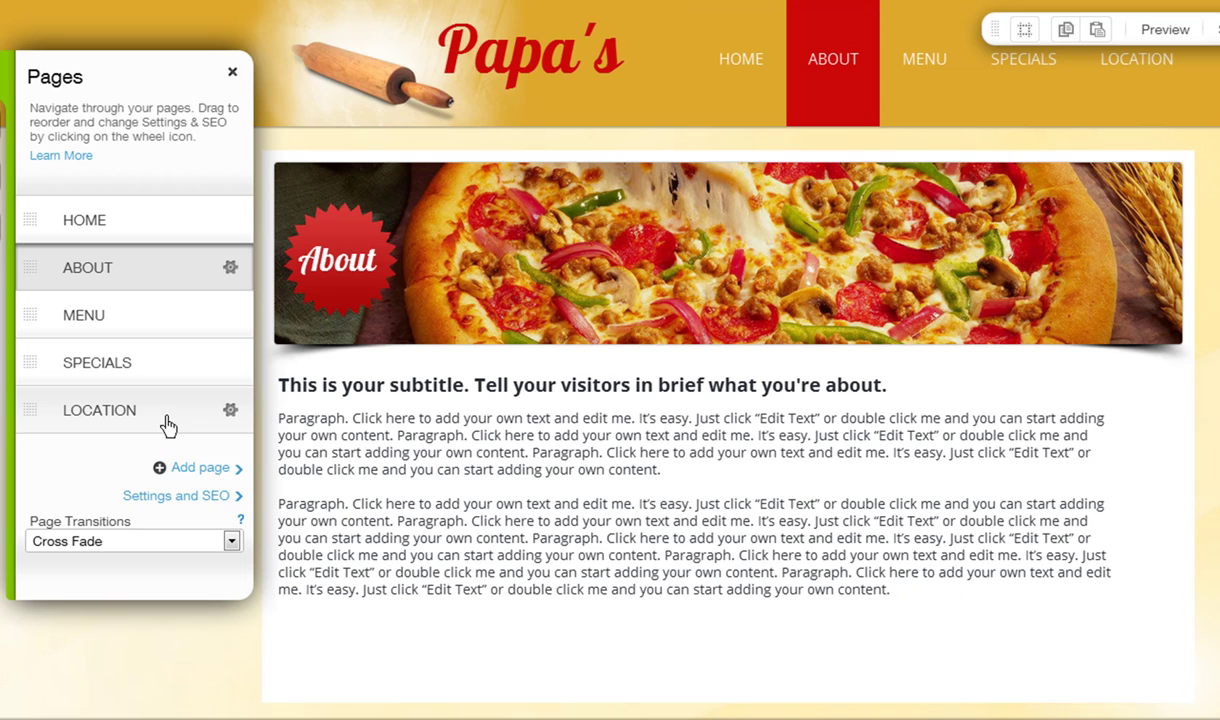
click(185, 476)
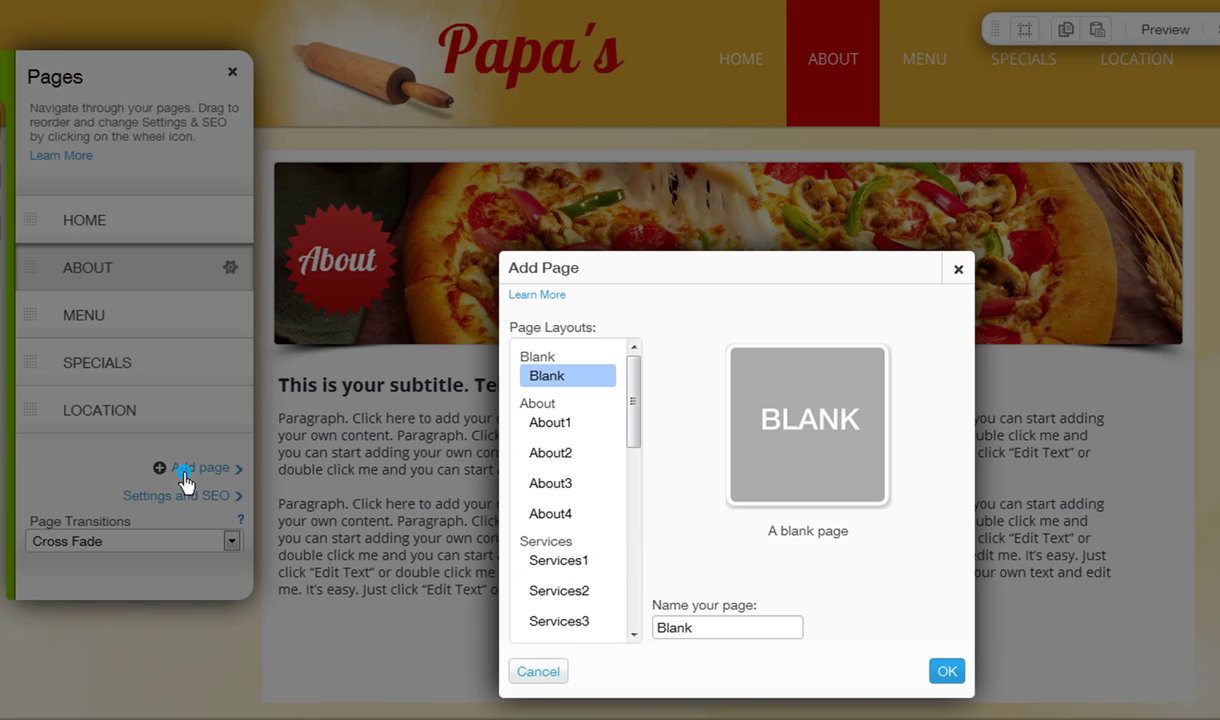
click(574, 436)
drag(702, 630, 645, 630)
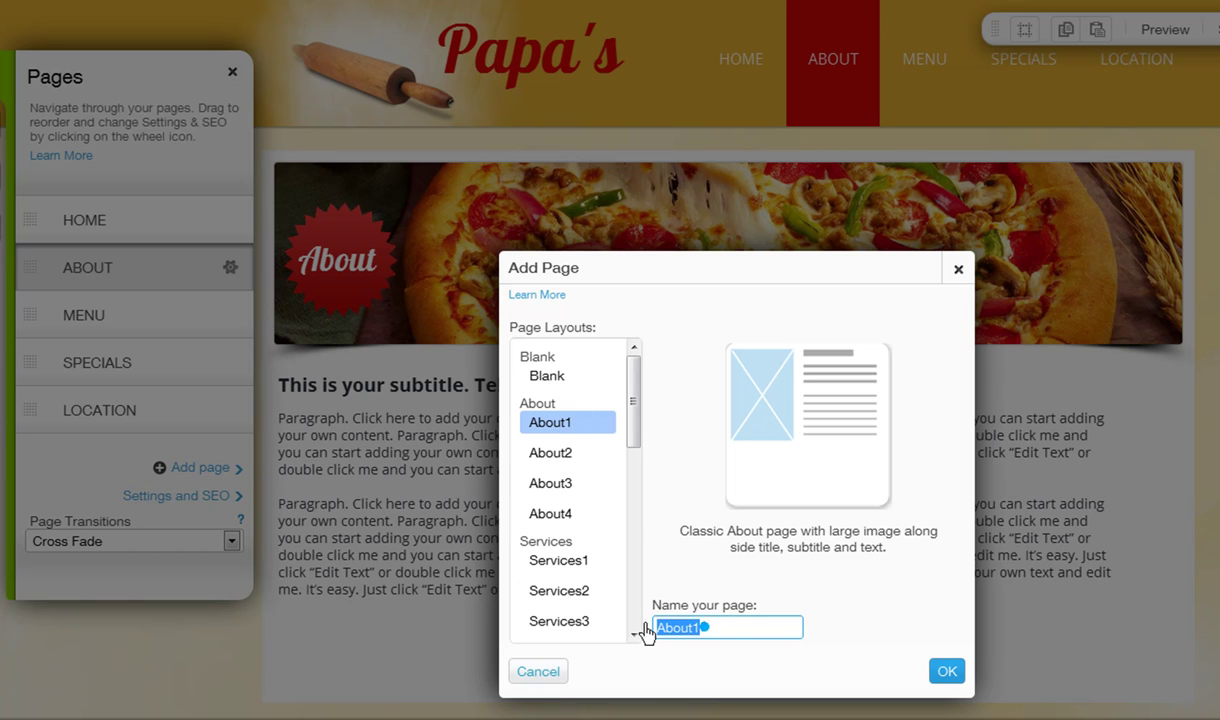
text(my new page)
click(935, 680)
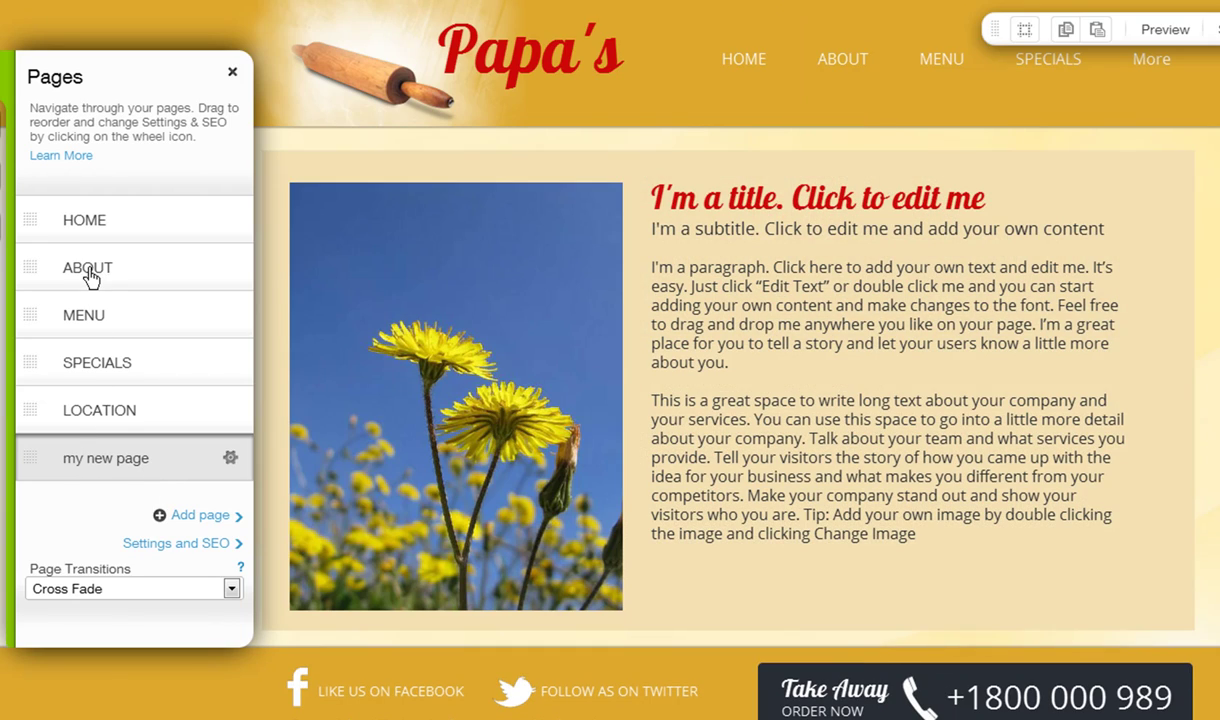
click(88, 269)
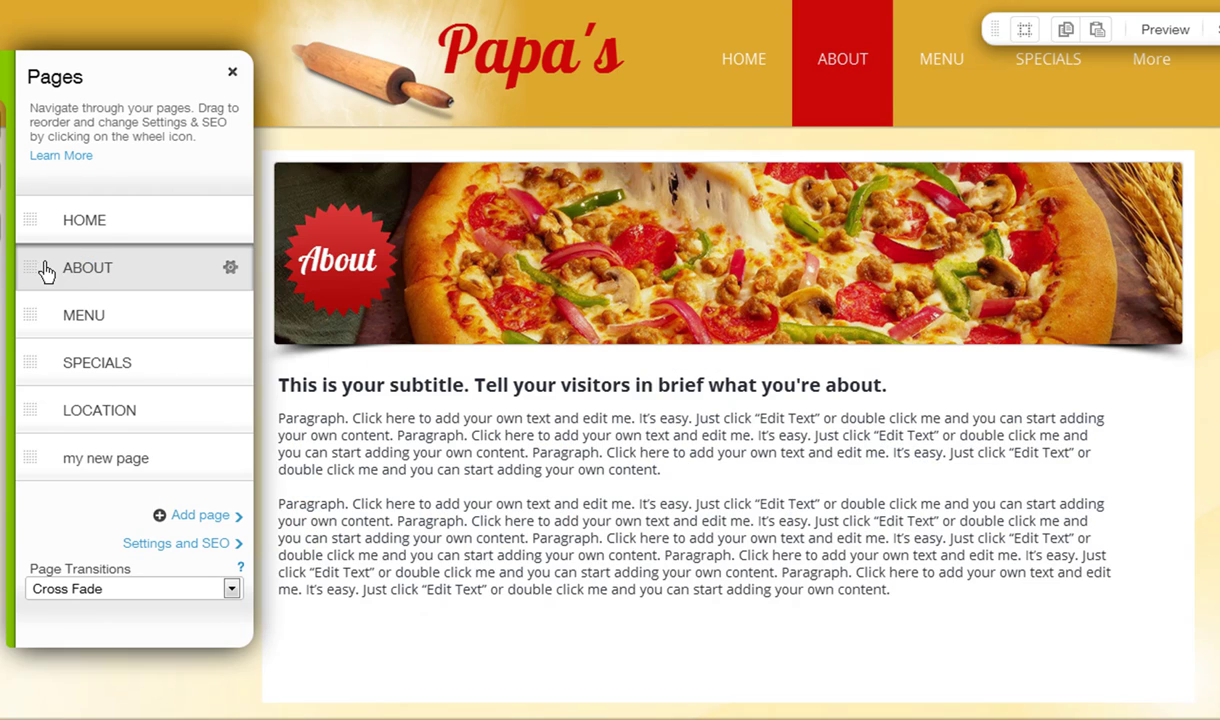
drag(34, 271, 30, 387)
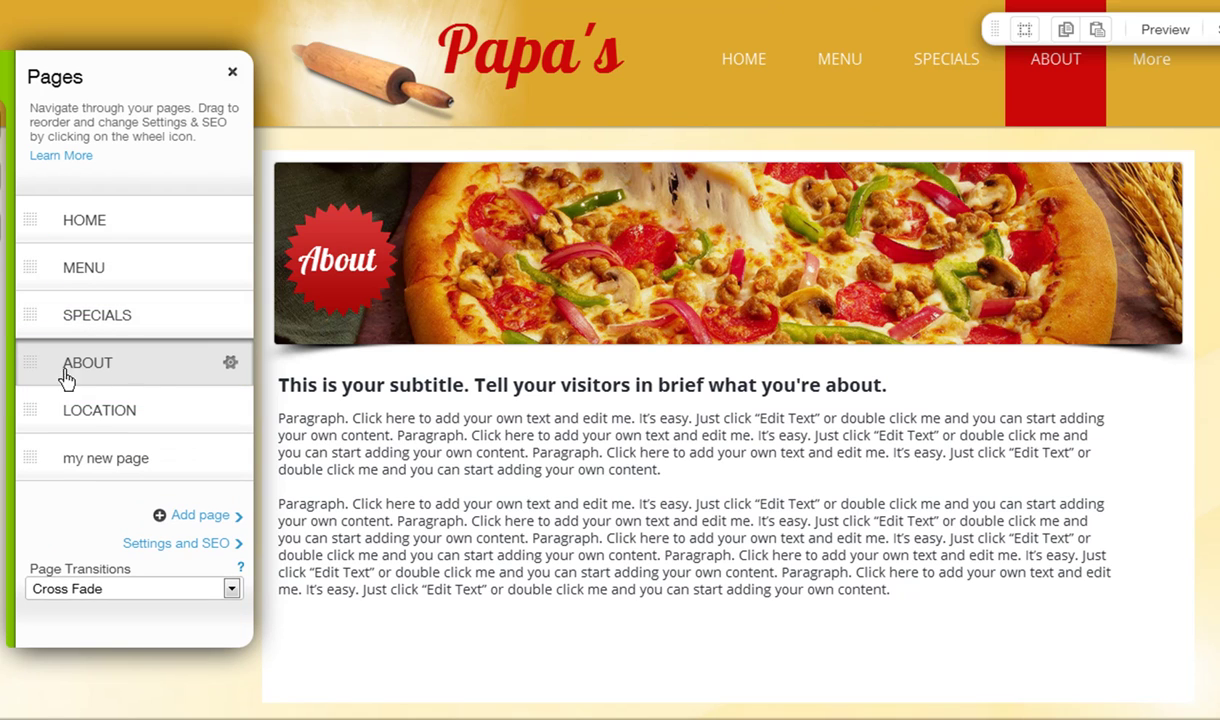
Step: Open the ABOUT page's Settings and SEO and review its Page Name and Page Title fields
click(230, 366)
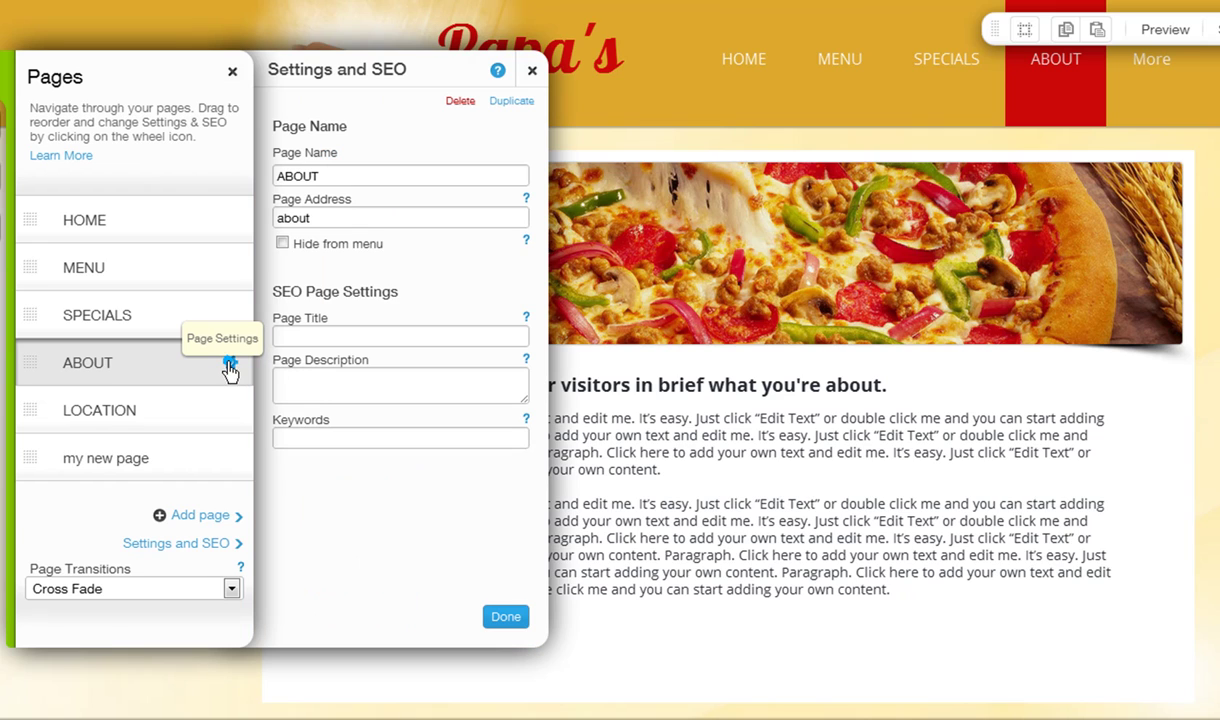
double_click(328, 177)
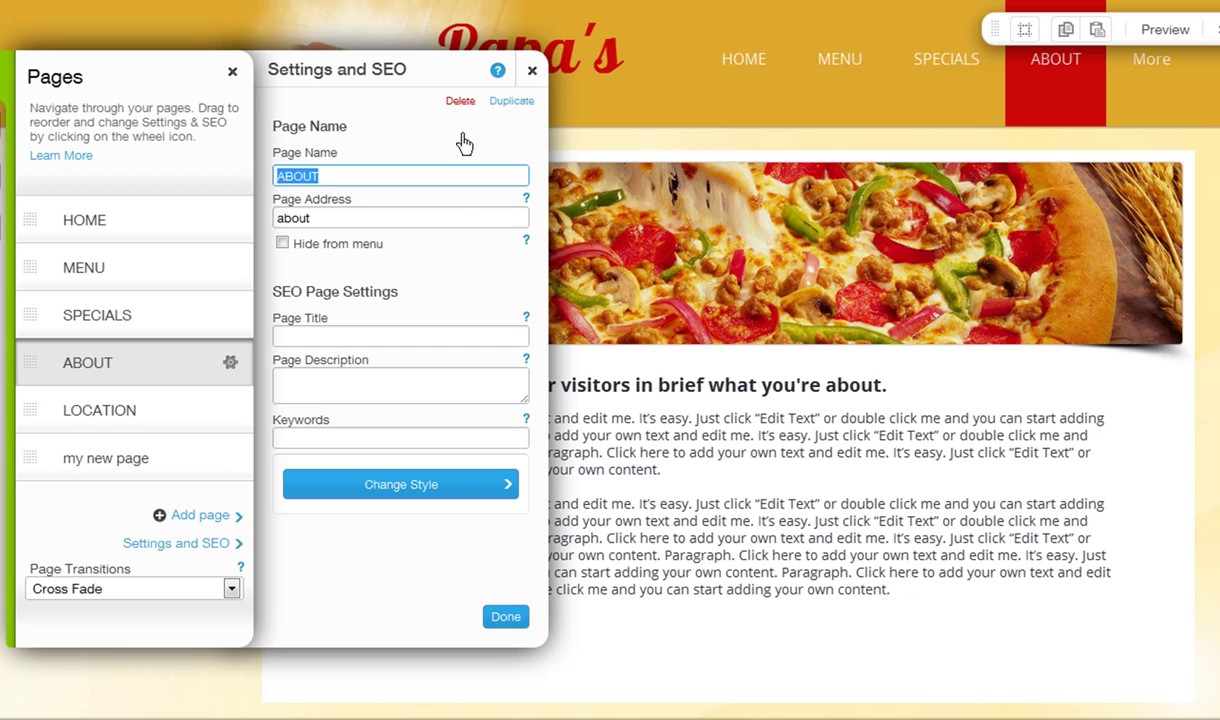
click(404, 294)
click(368, 336)
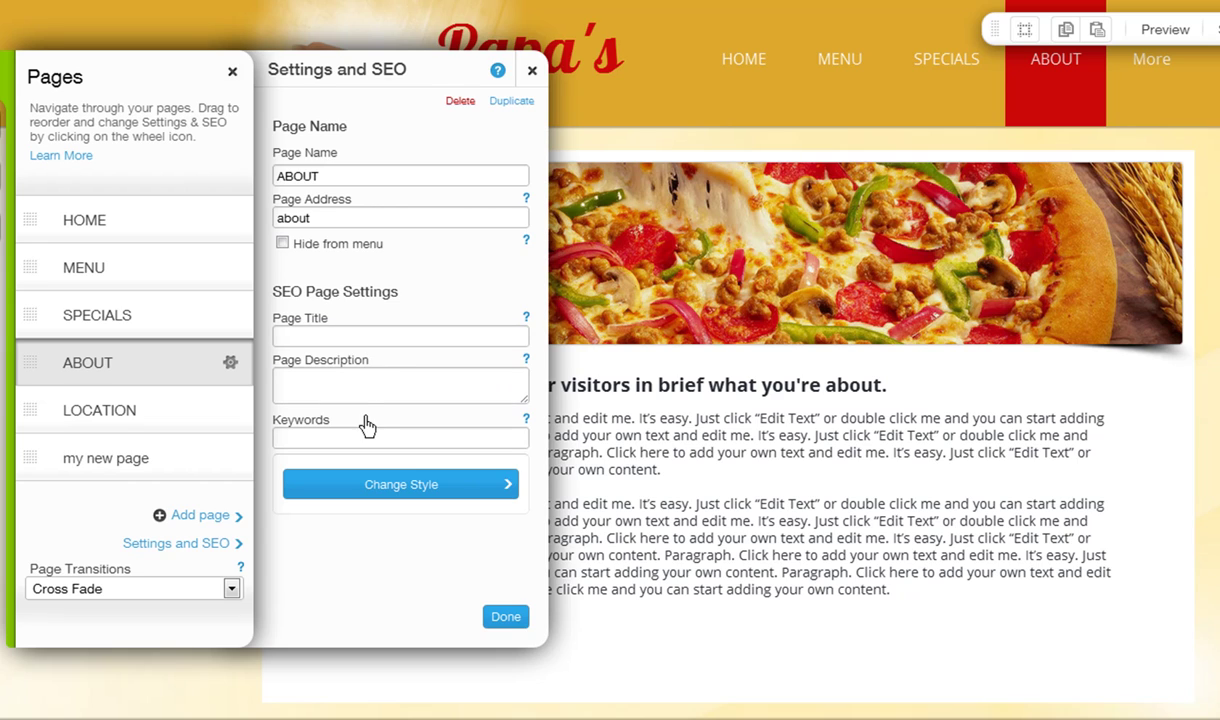
click(497, 70)
Step: Switch the ABOUT page to the Home Page style with the Transparent Page skin
click(386, 484)
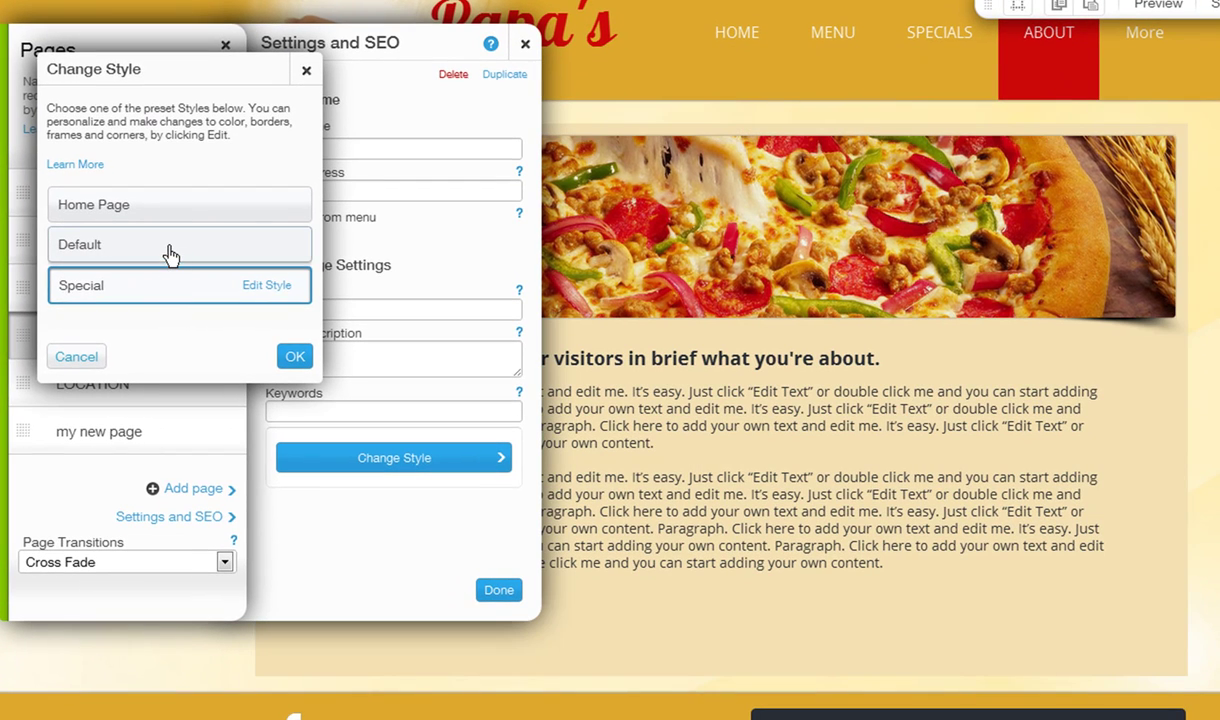
click(172, 247)
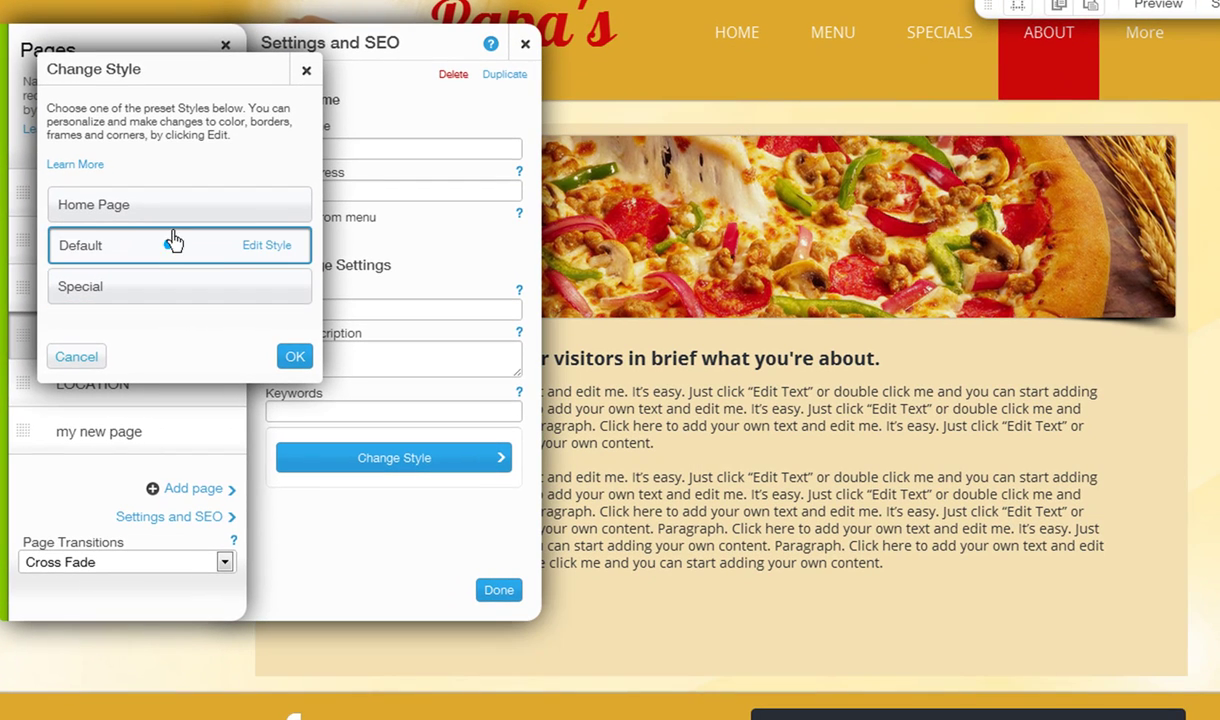
click(172, 212)
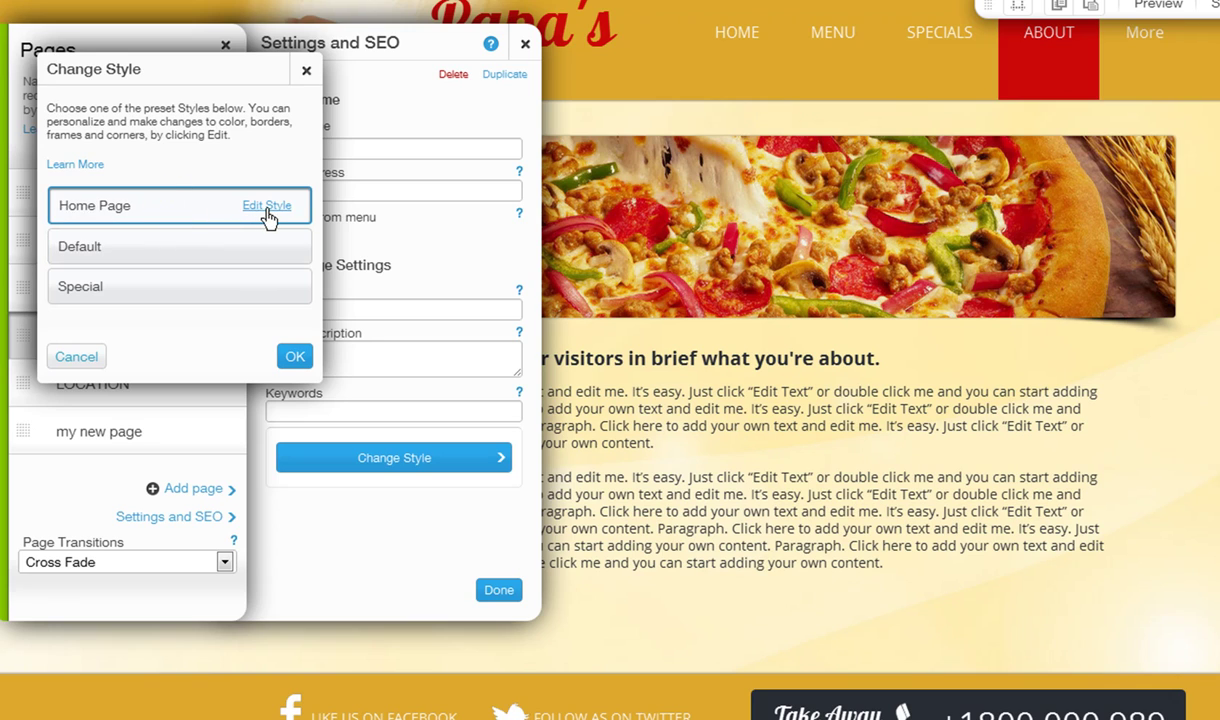
click(266, 207)
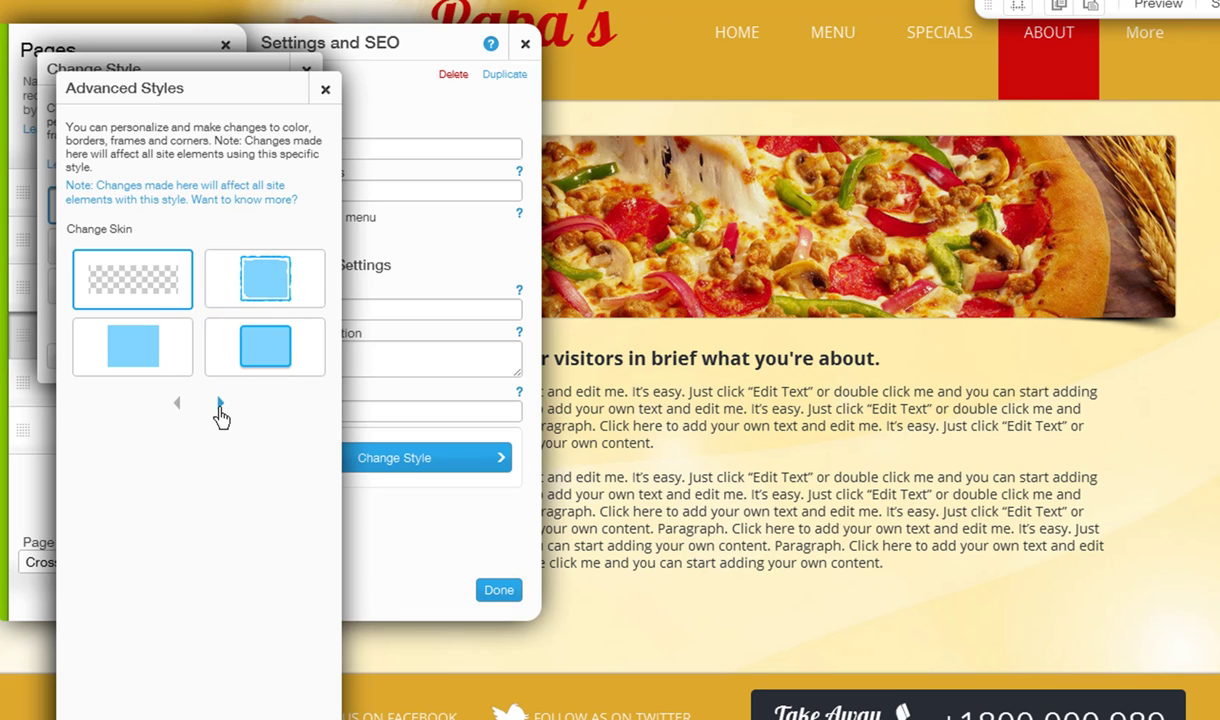
click(220, 406)
click(172, 285)
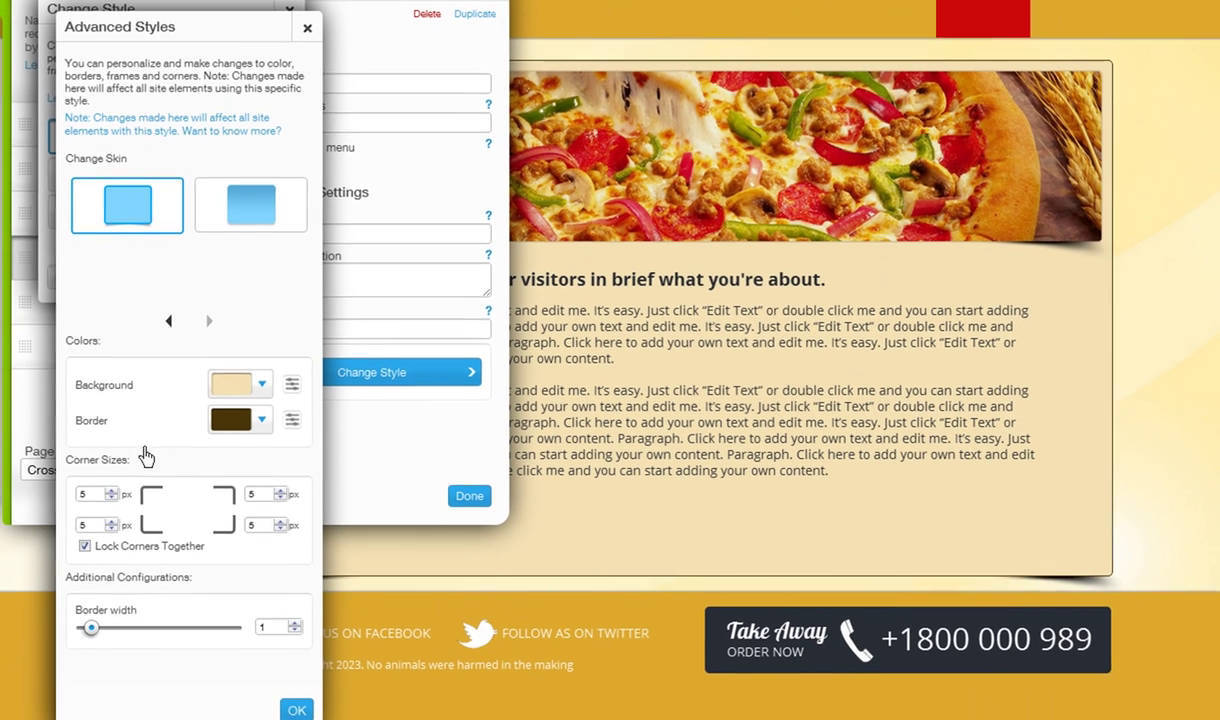
click(166, 317)
click(155, 287)
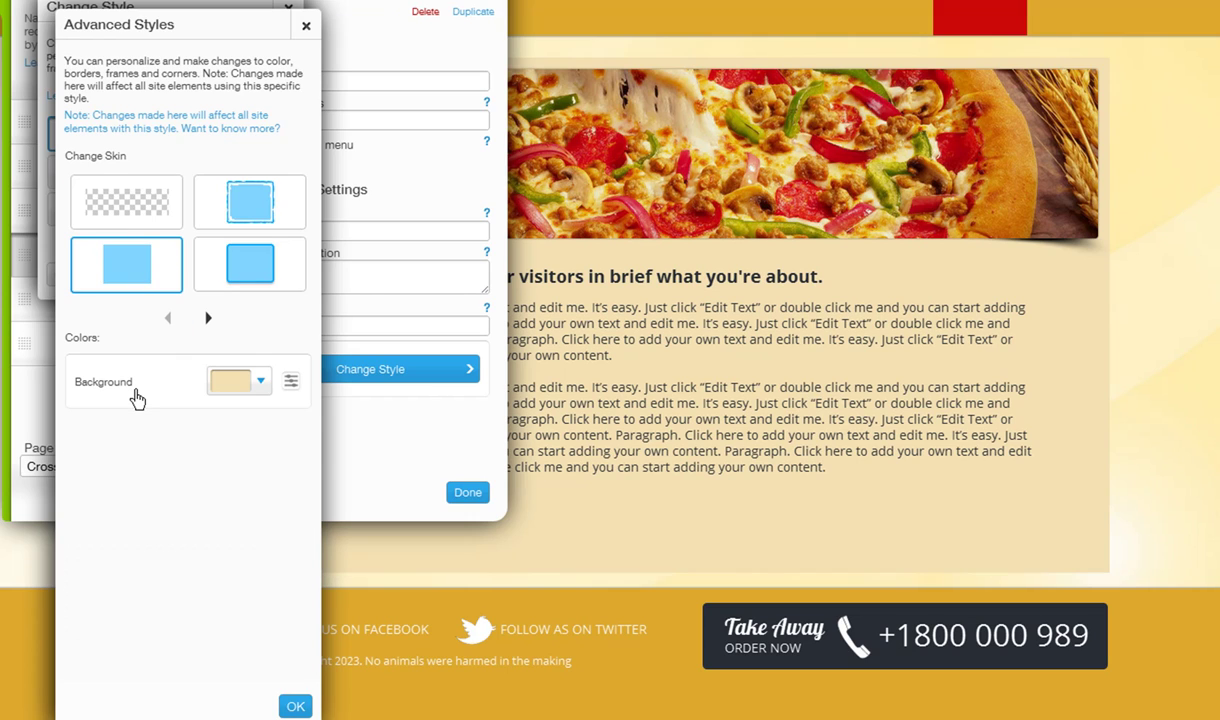
click(131, 208)
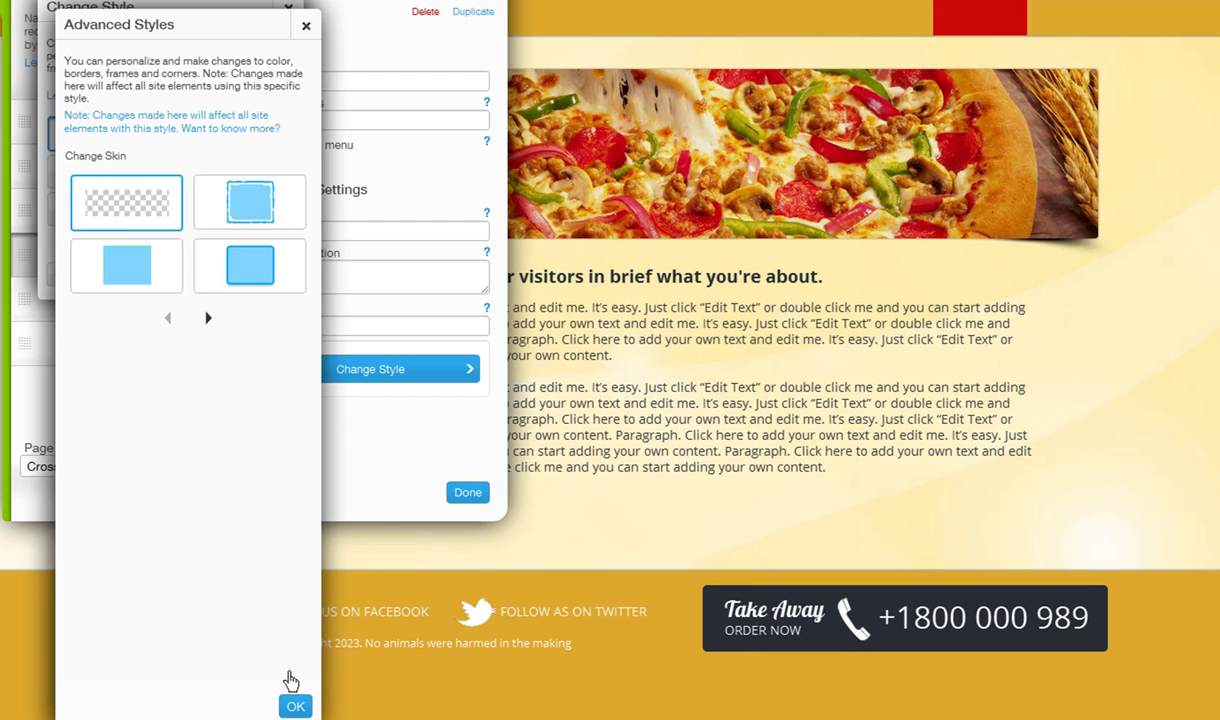
click(295, 705)
Step: Confirm the page style and set page transitions to Swipe Horizontal
click(277, 274)
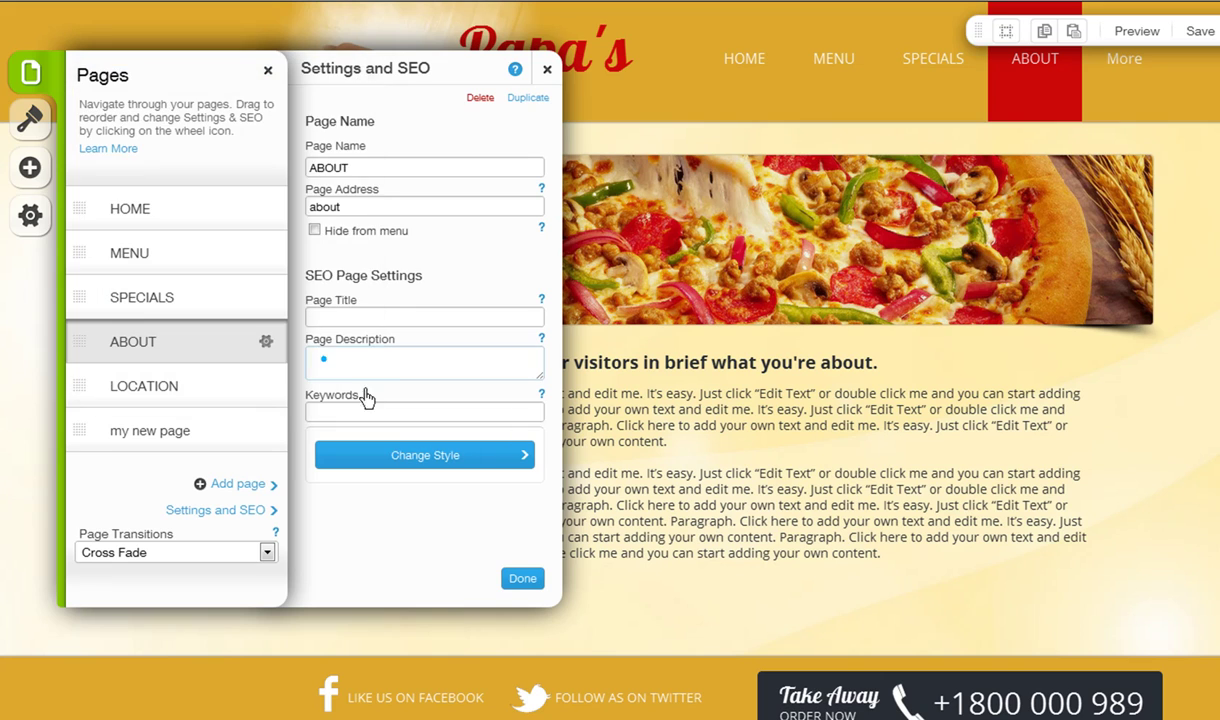
click(520, 580)
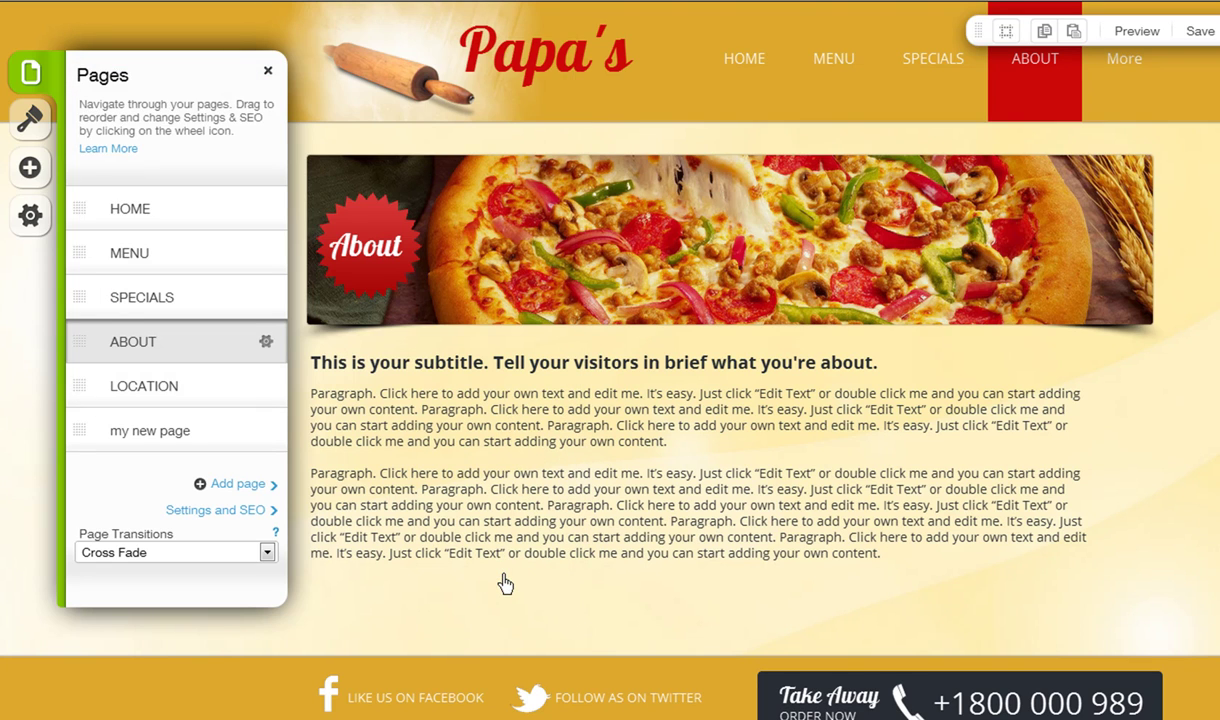
click(172, 556)
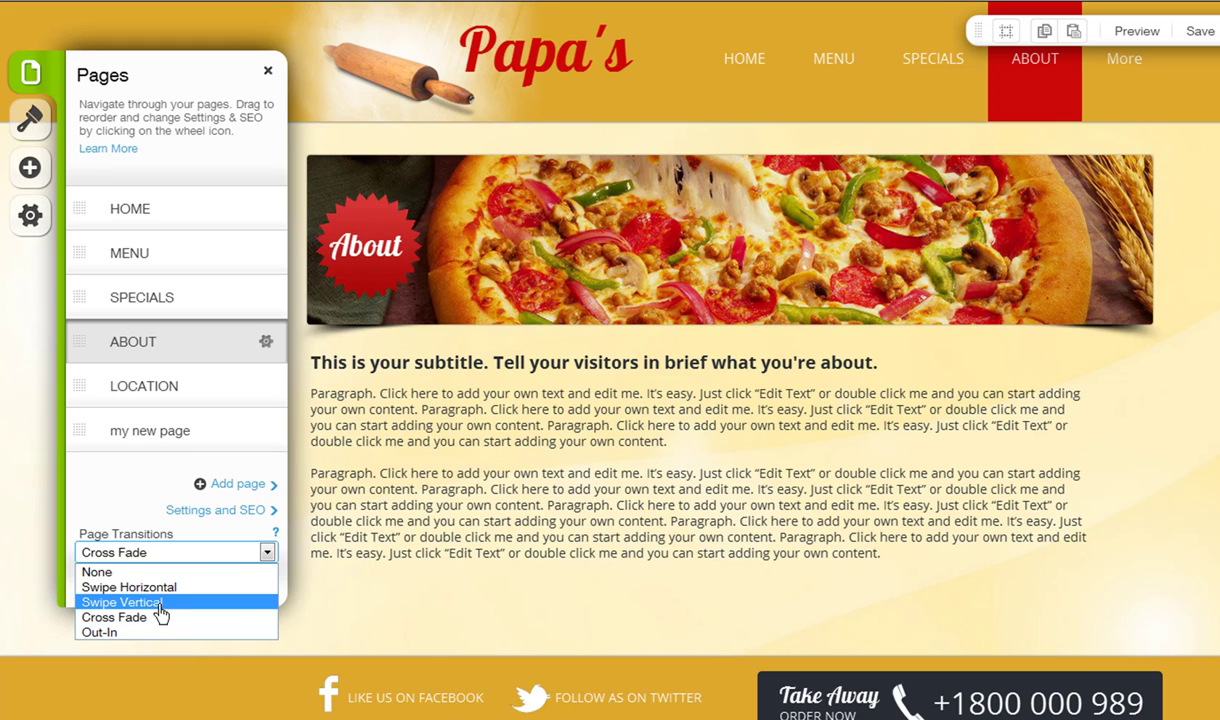
click(152, 587)
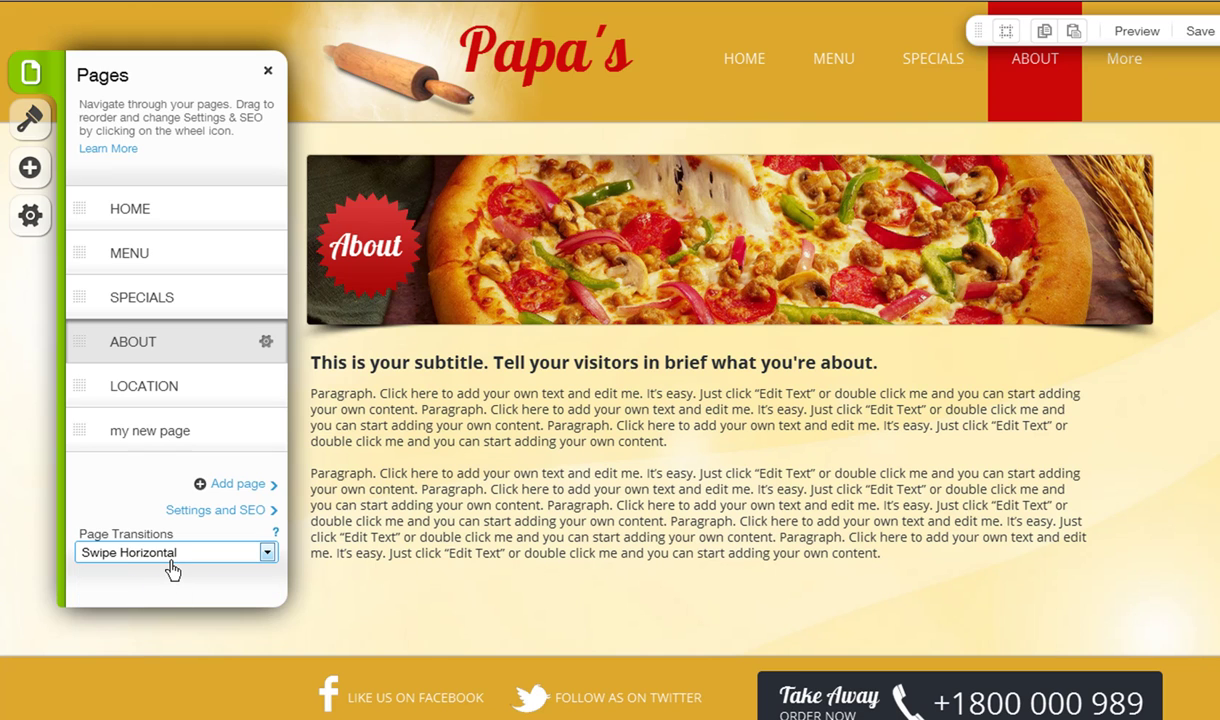
Step: Return to editing the HOME page with the Pages panel closed
click(229, 517)
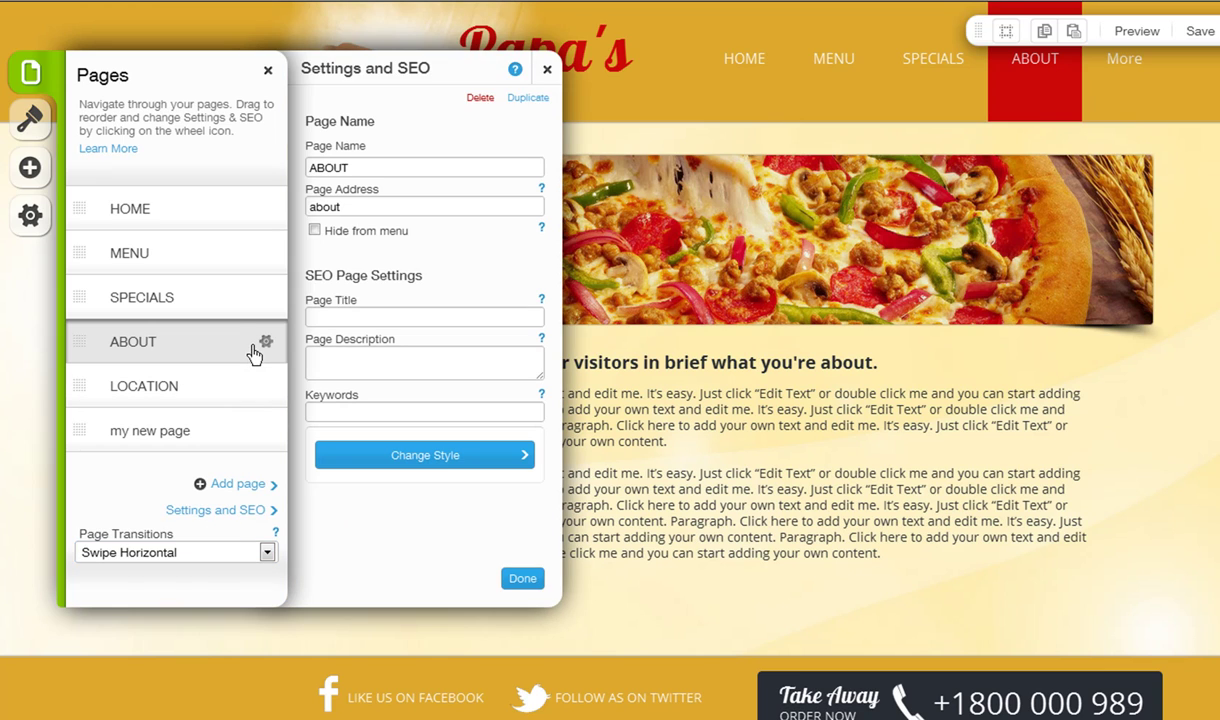
click(546, 70)
click(148, 208)
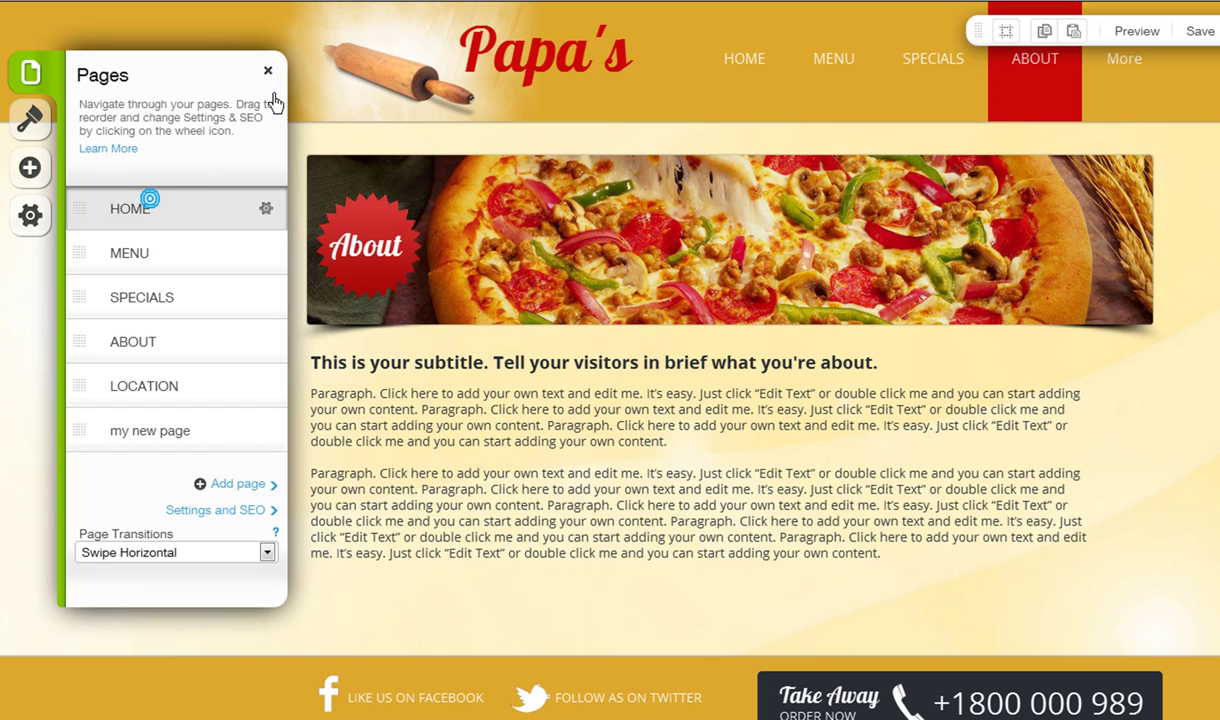
click(267, 70)
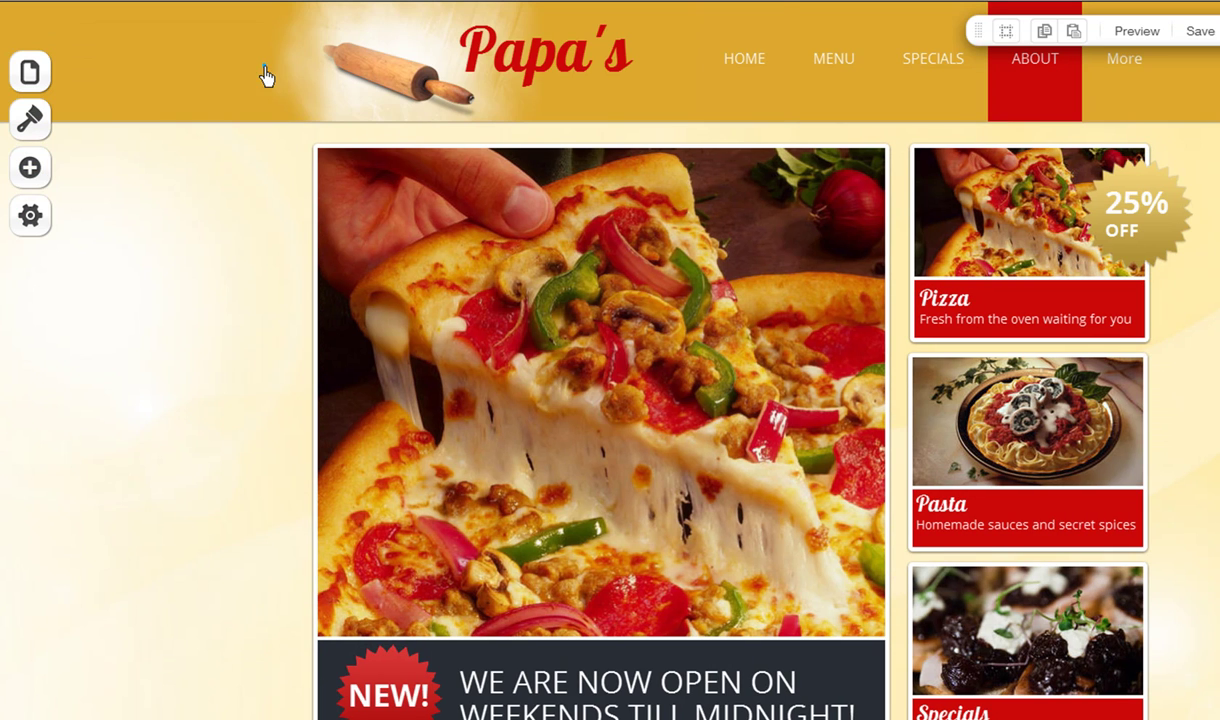
Step: Replace the yellow site background with the white dotted-pattern preset
click(30, 118)
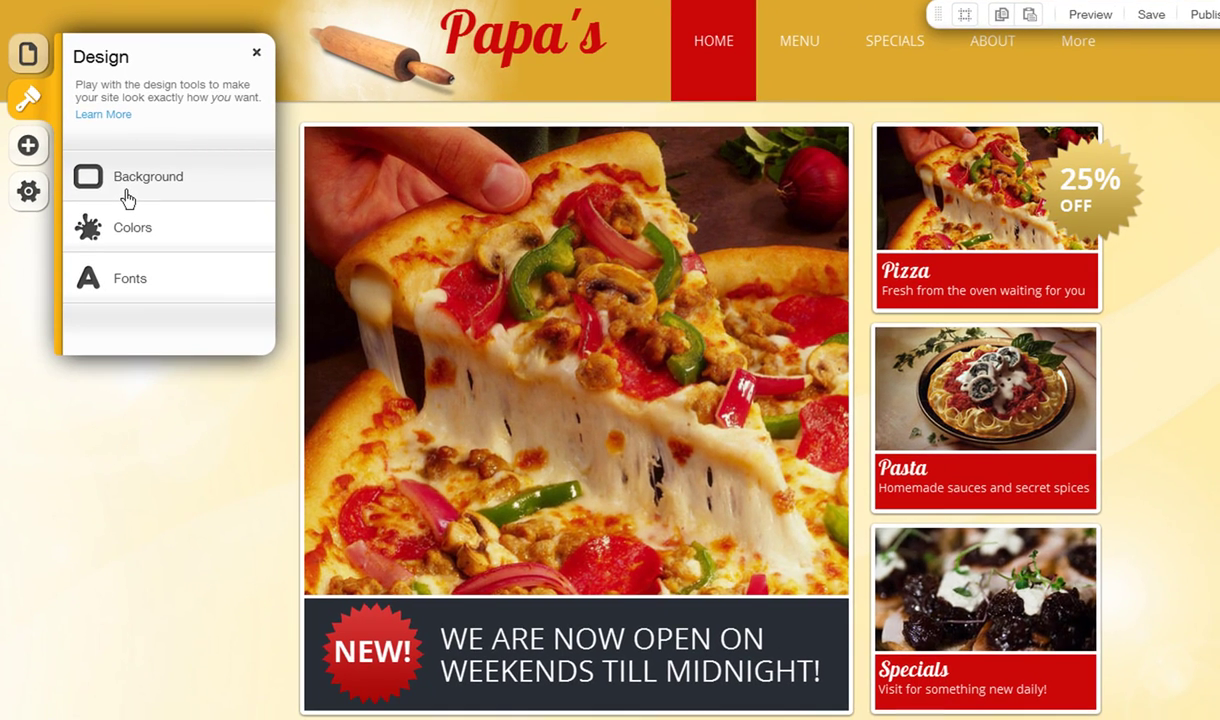
click(127, 195)
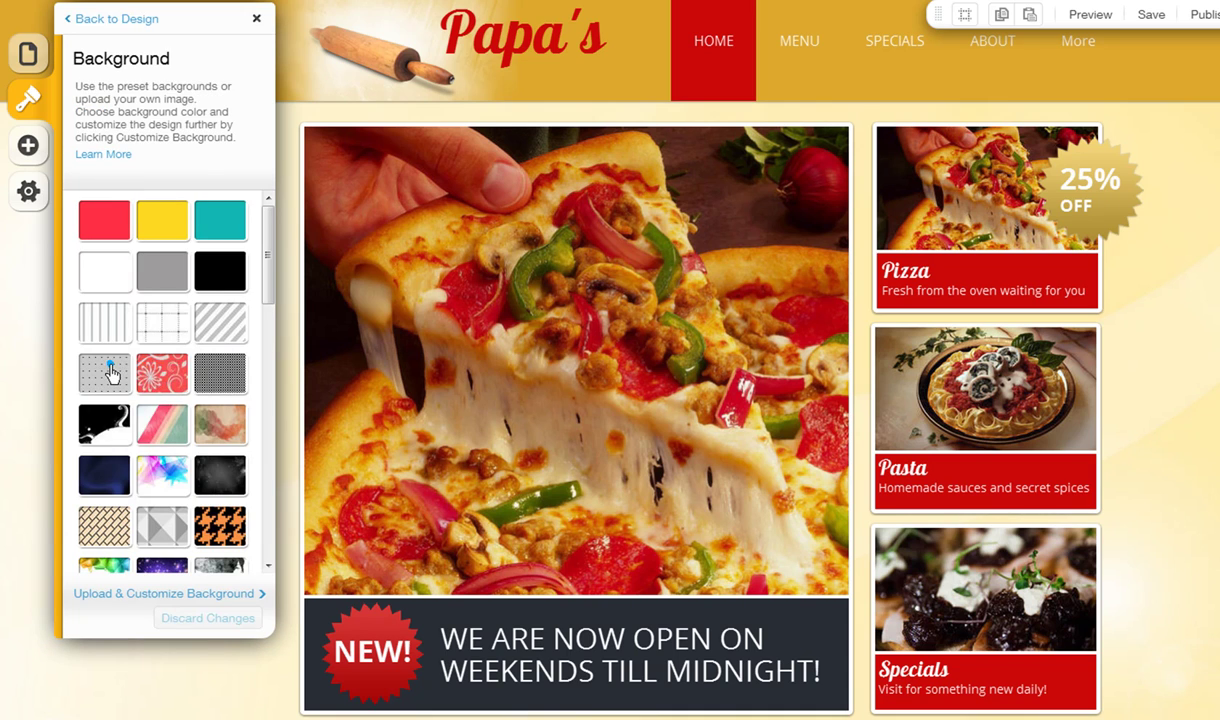
click(110, 365)
scroll(262, 362, down, 1)
scroll(262, 362, down, 3)
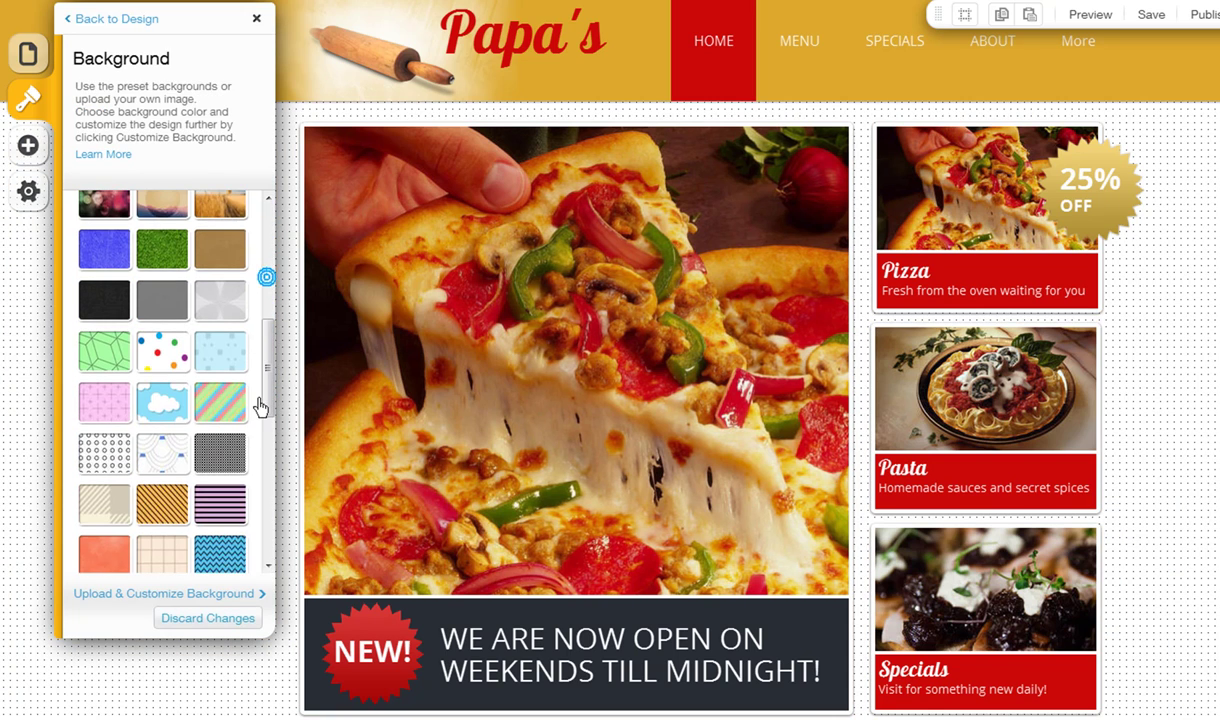
Step: Browse the gallery's Images, Patterns and Textures, then pick the Swirl image as background
click(159, 596)
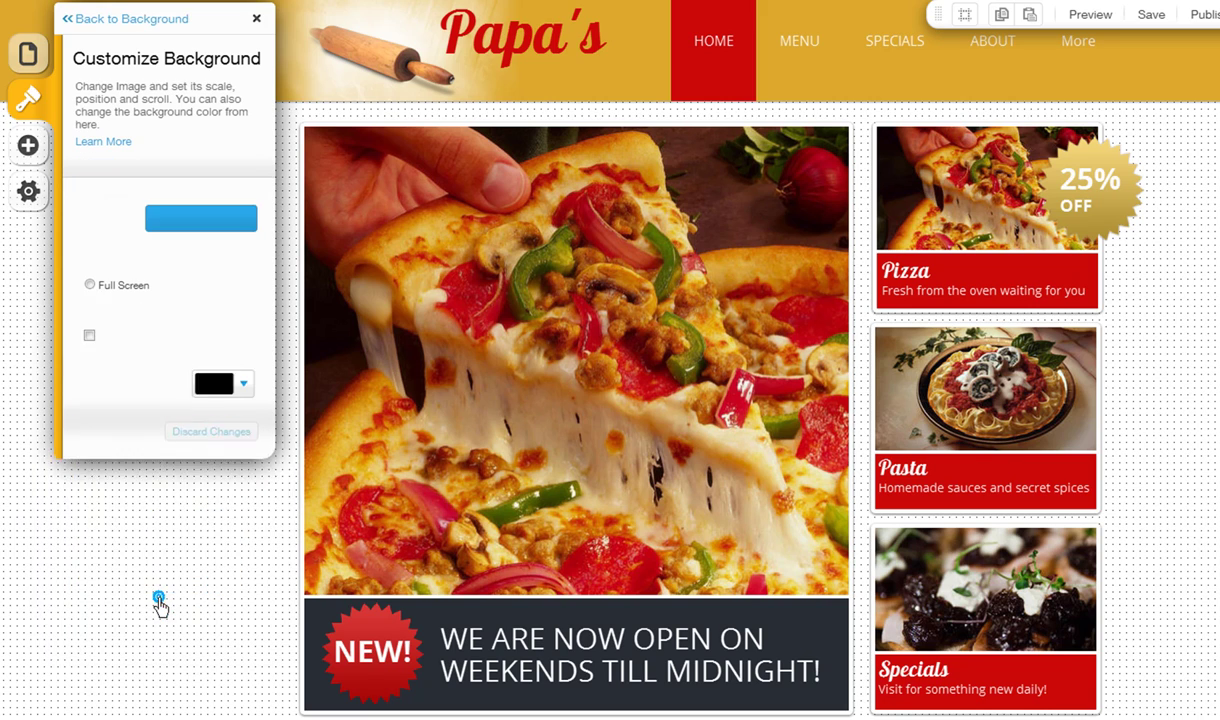
click(206, 230)
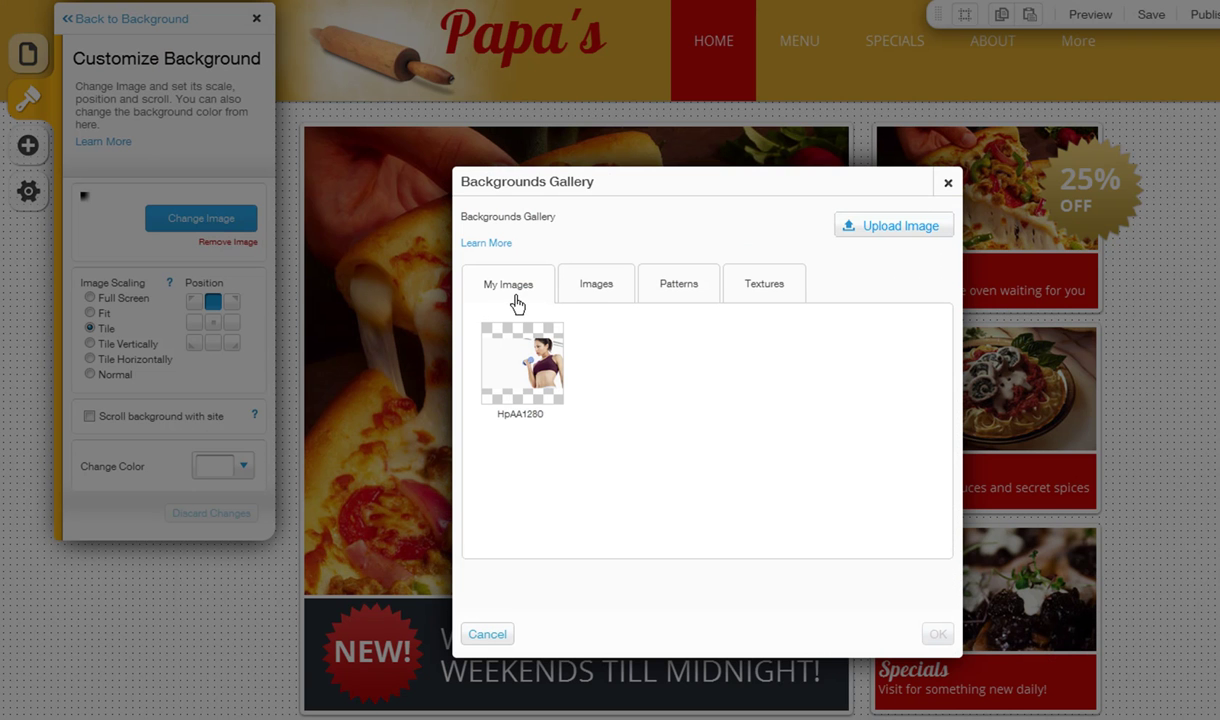
click(601, 297)
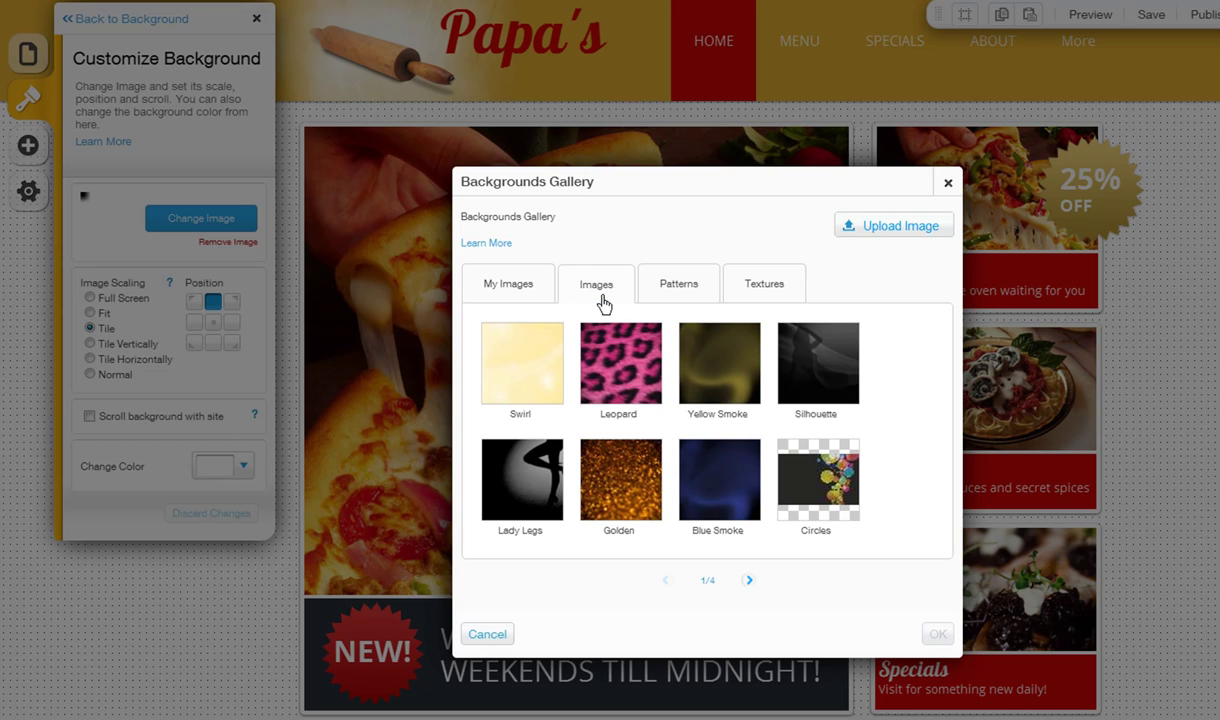
click(679, 300)
click(763, 300)
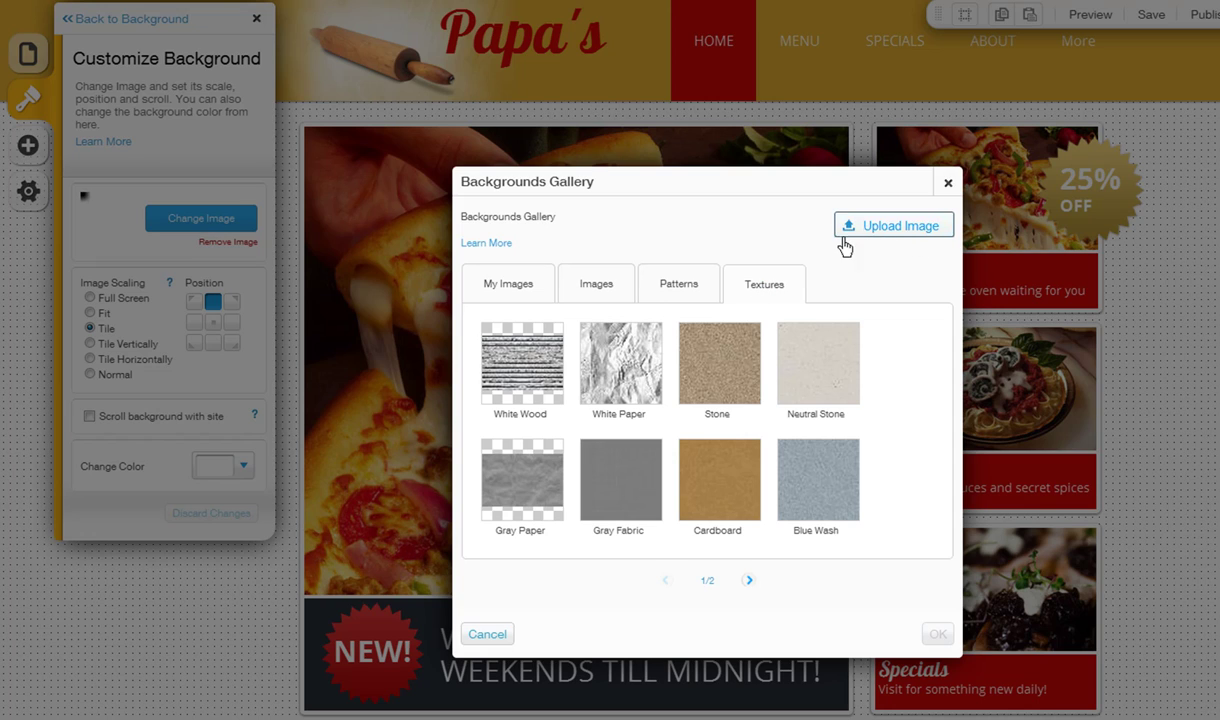
click(600, 288)
click(510, 356)
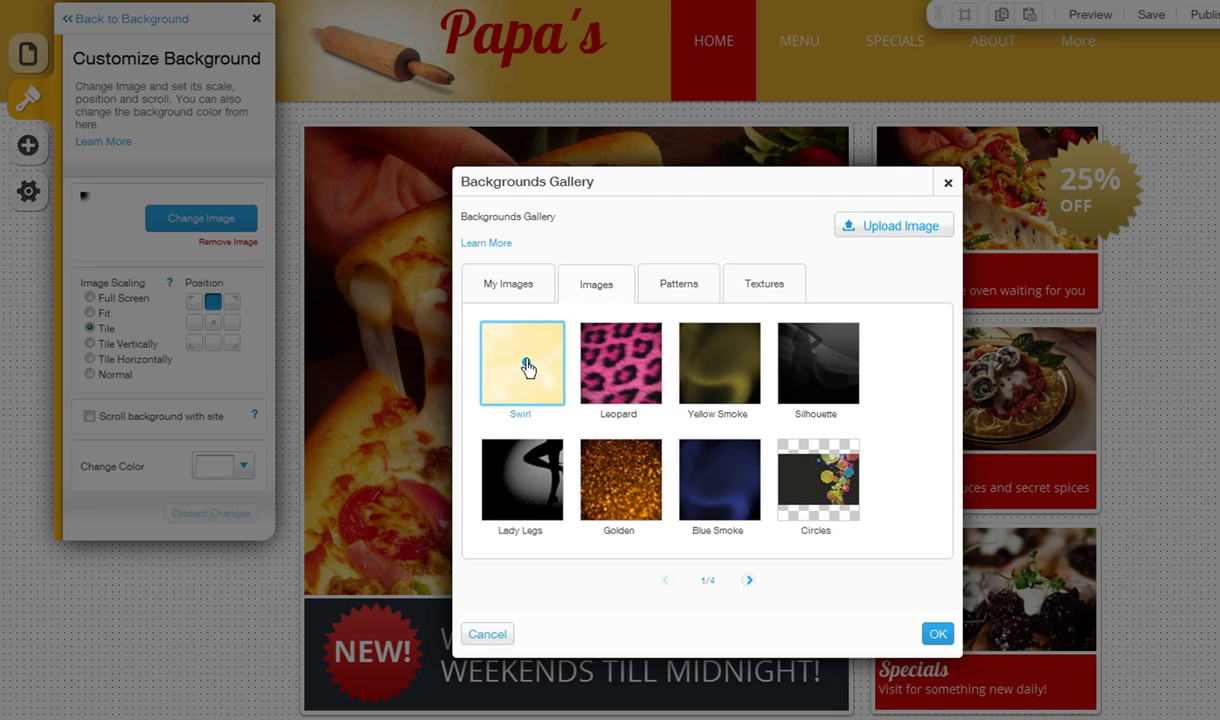
Step: Apply Swirl, try Fit, Tile Vertically and Full Screen scaling, then remove the image
click(935, 634)
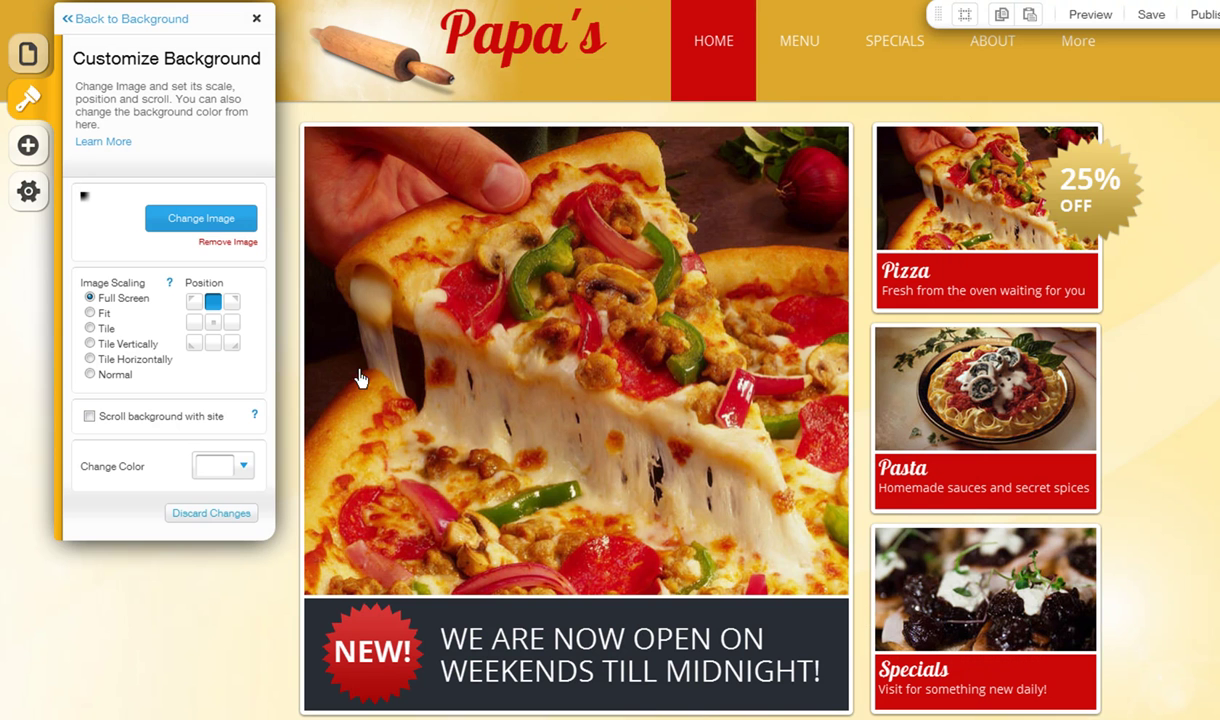
click(89, 313)
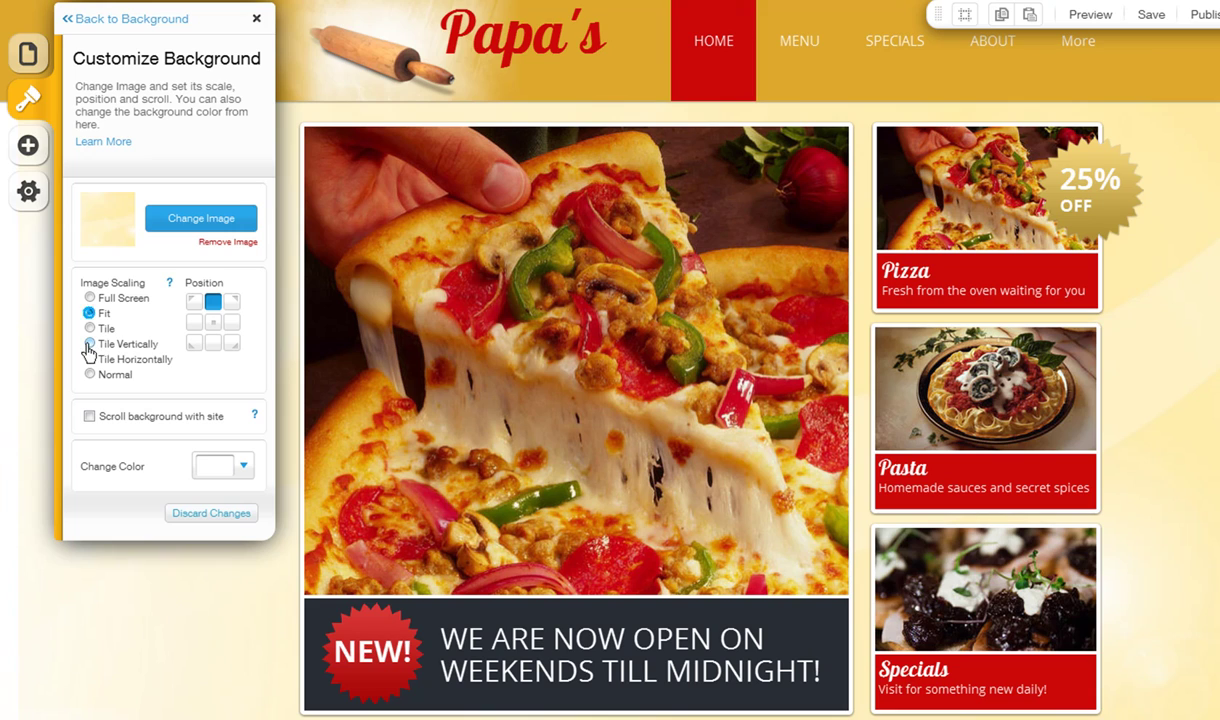
click(89, 344)
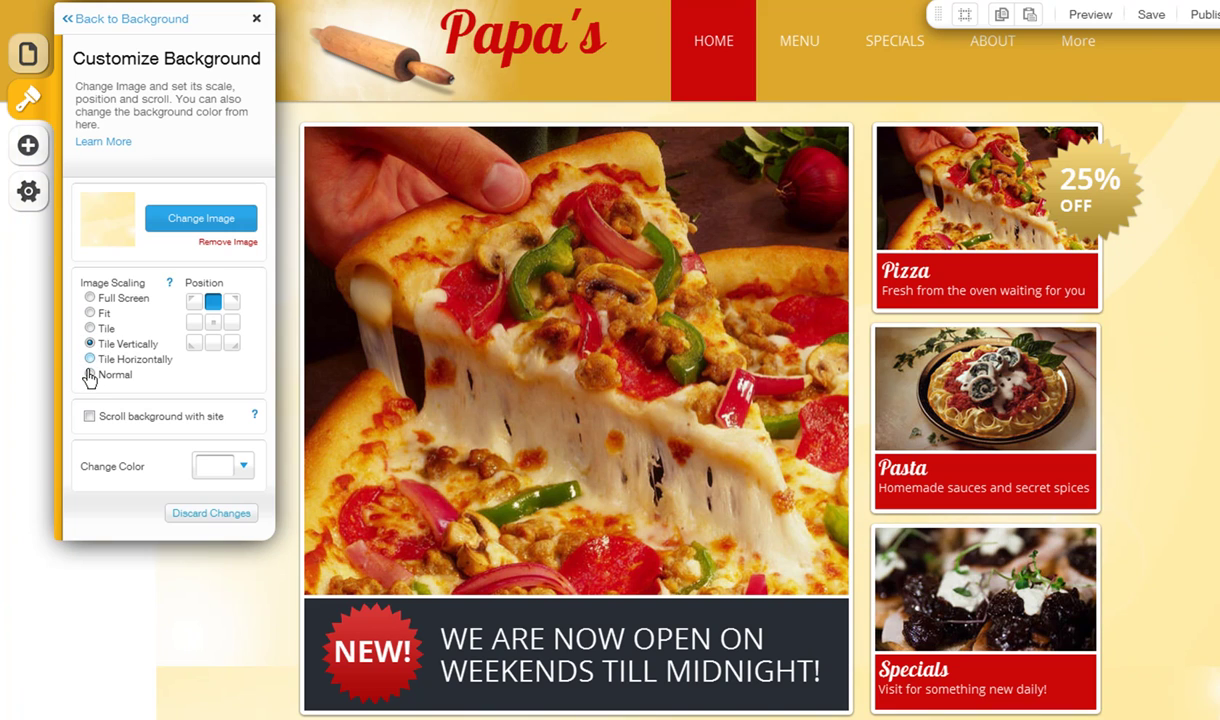
click(89, 299)
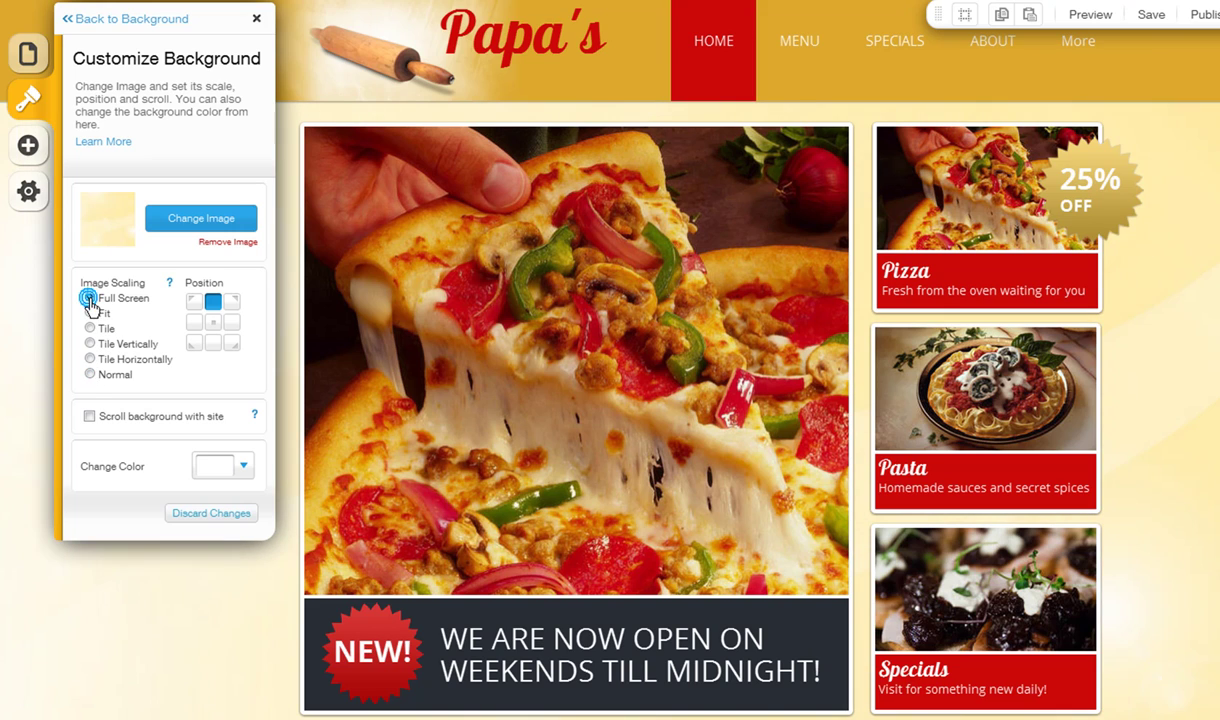
click(224, 243)
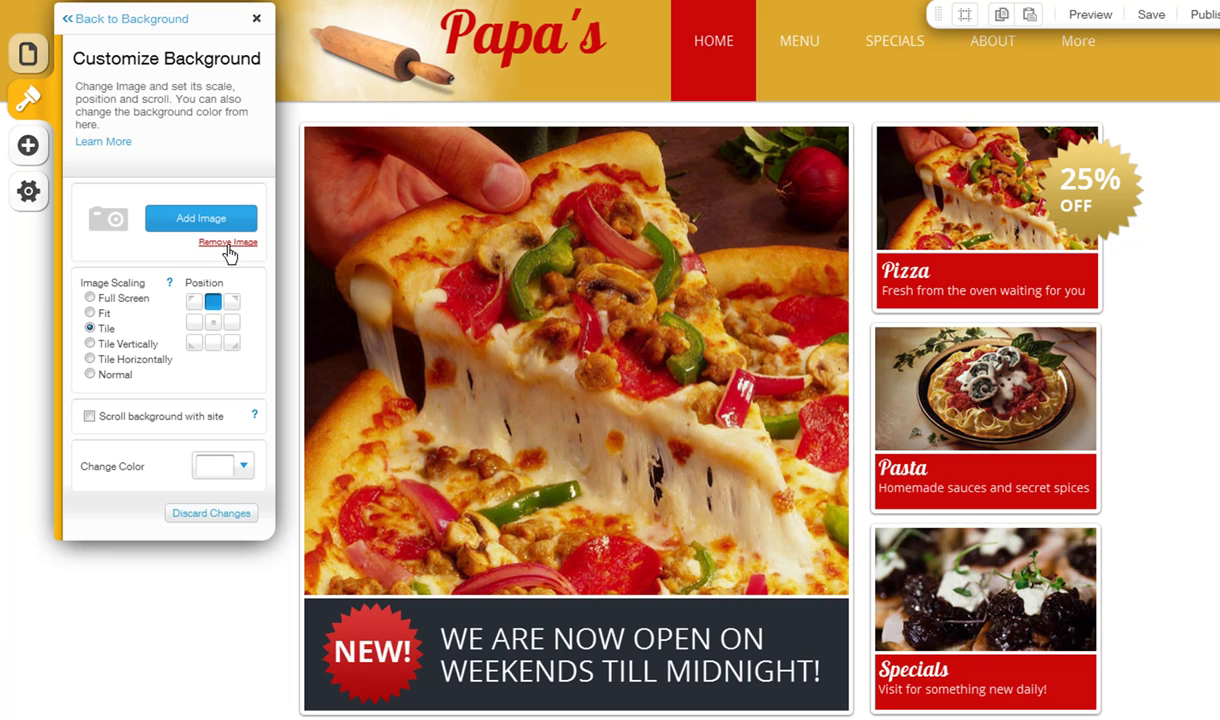
click(177, 20)
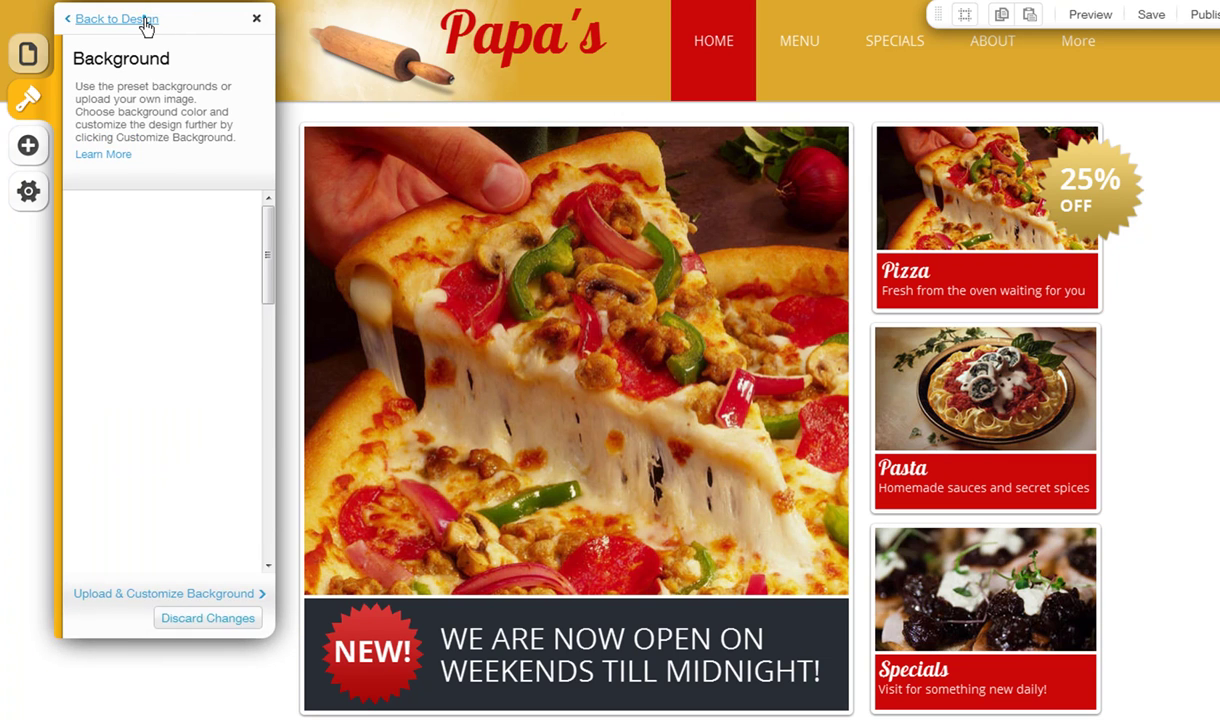
Step: Preview the I See Red and Tranquil Sea palettes, keeping the original yellow-and-red colours
click(145, 21)
click(133, 240)
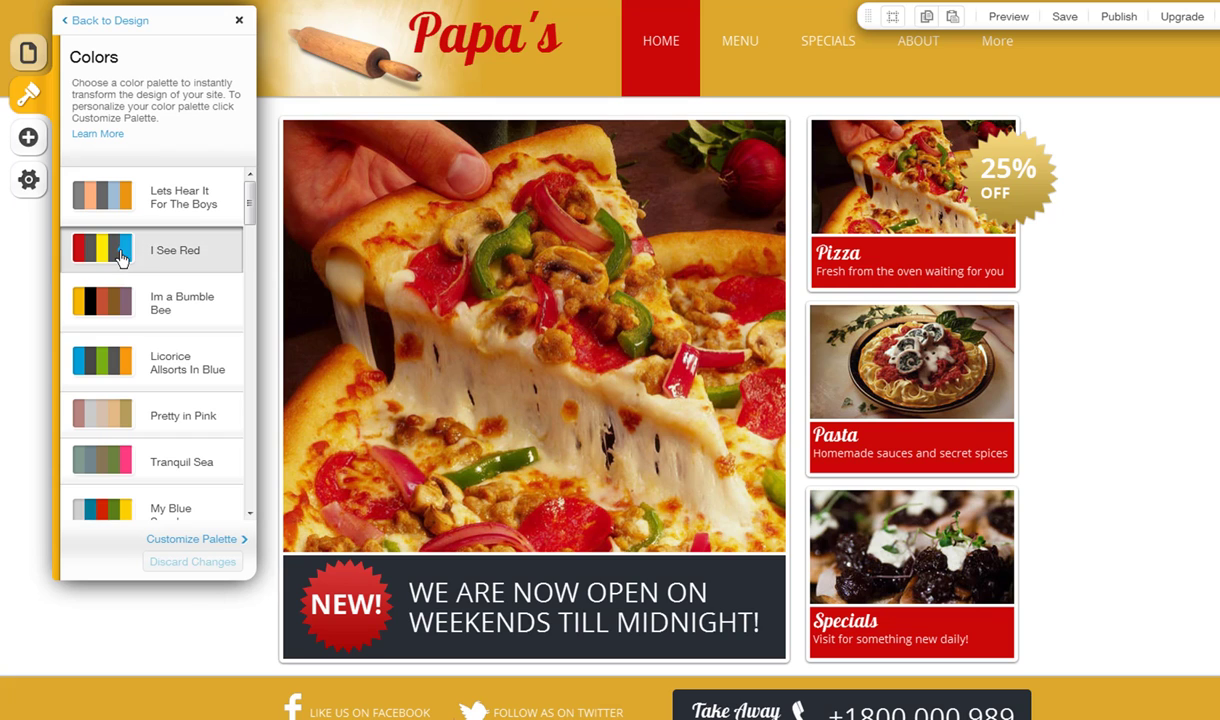
click(125, 262)
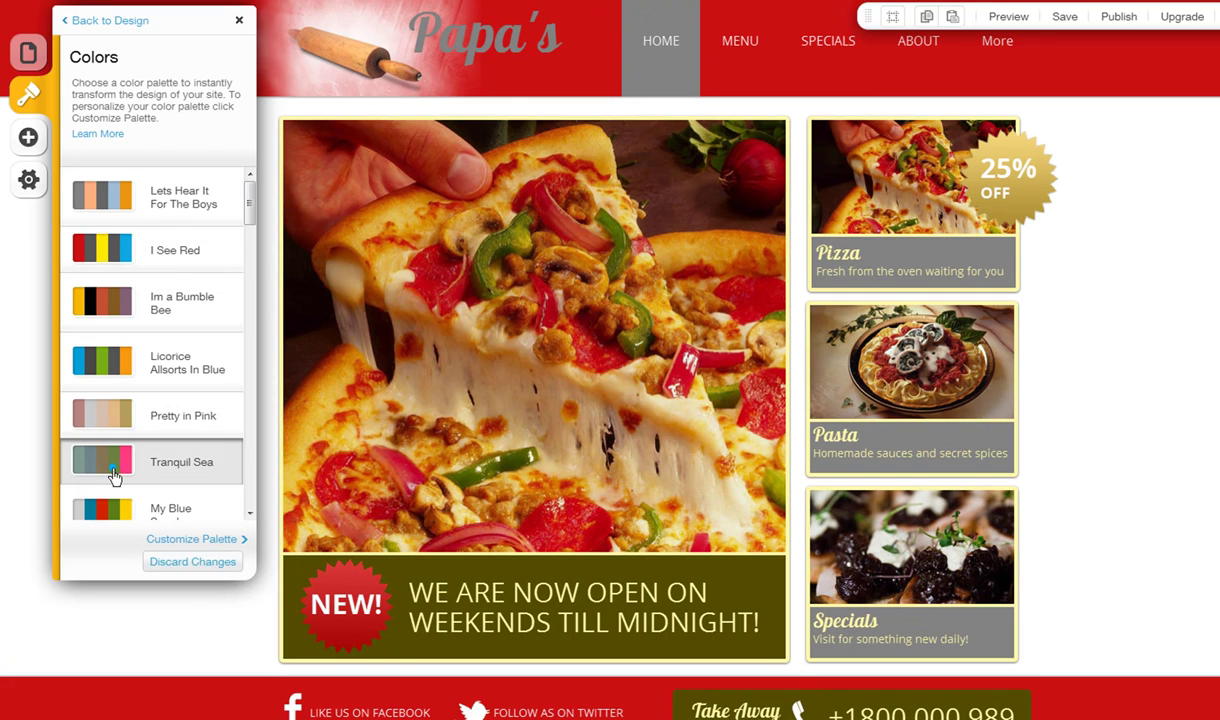
click(114, 468)
scroll(115, 475, down, 3)
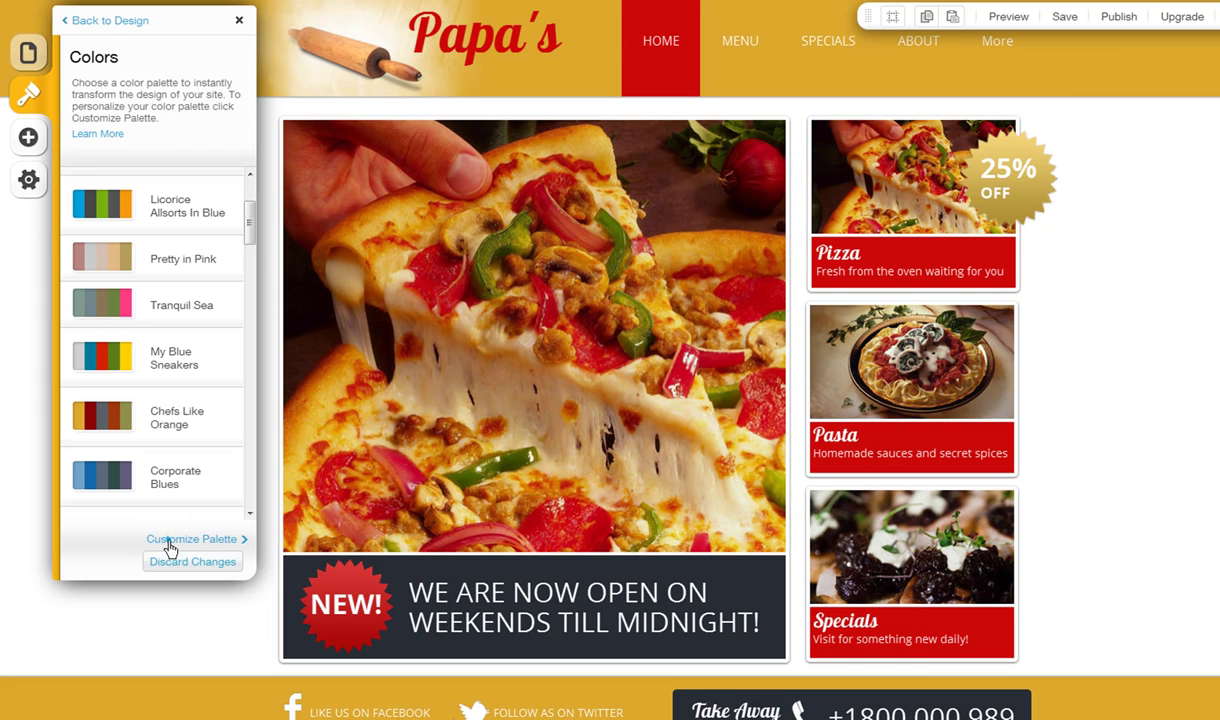
click(170, 542)
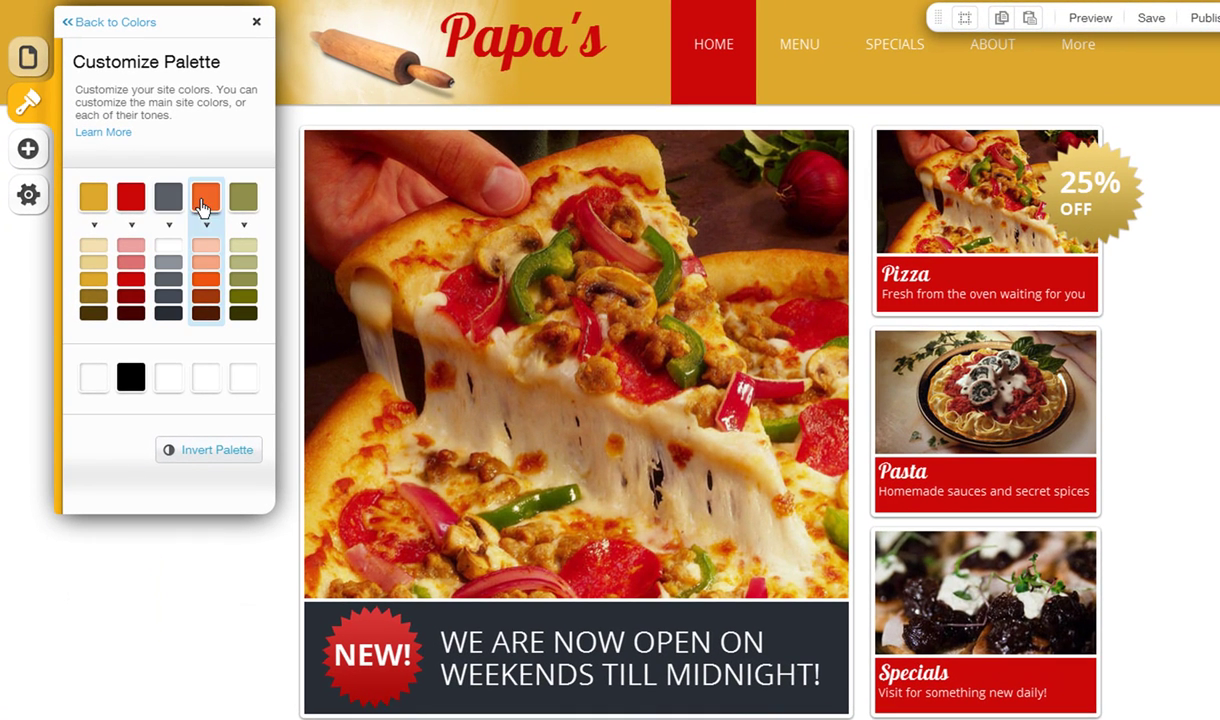
click(140, 23)
click(140, 23)
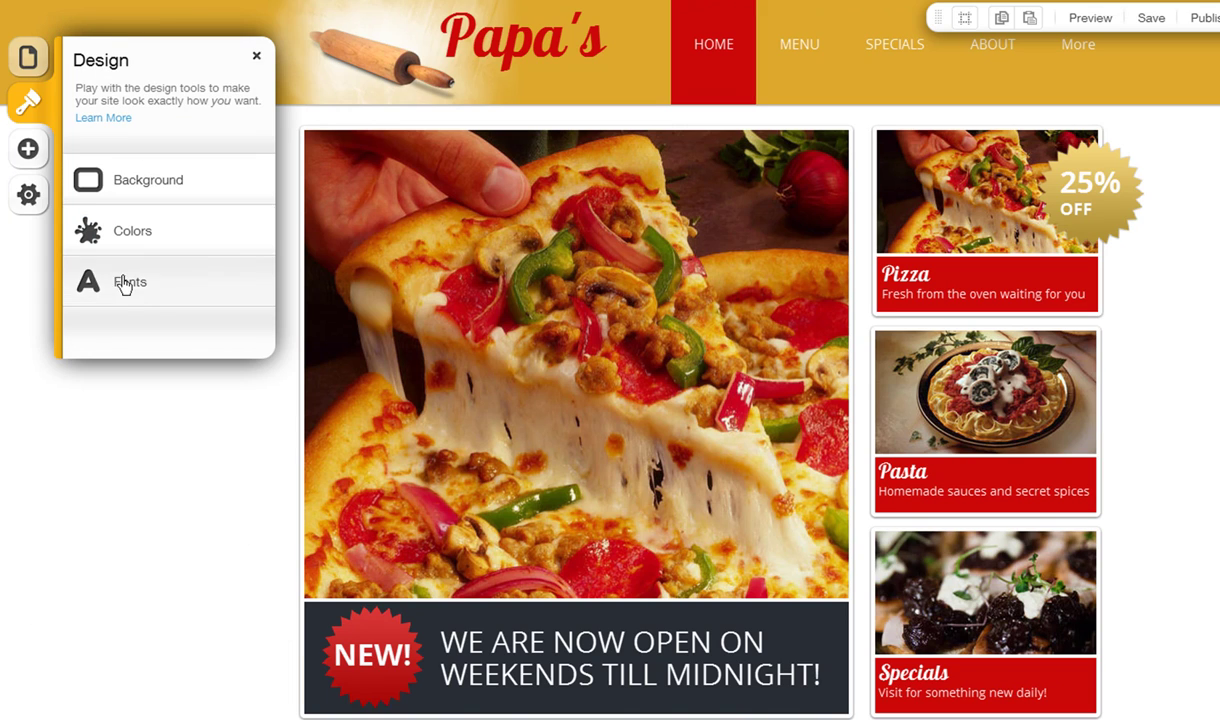
Step: Change the Heading L font style to Lobster at size 30
click(122, 281)
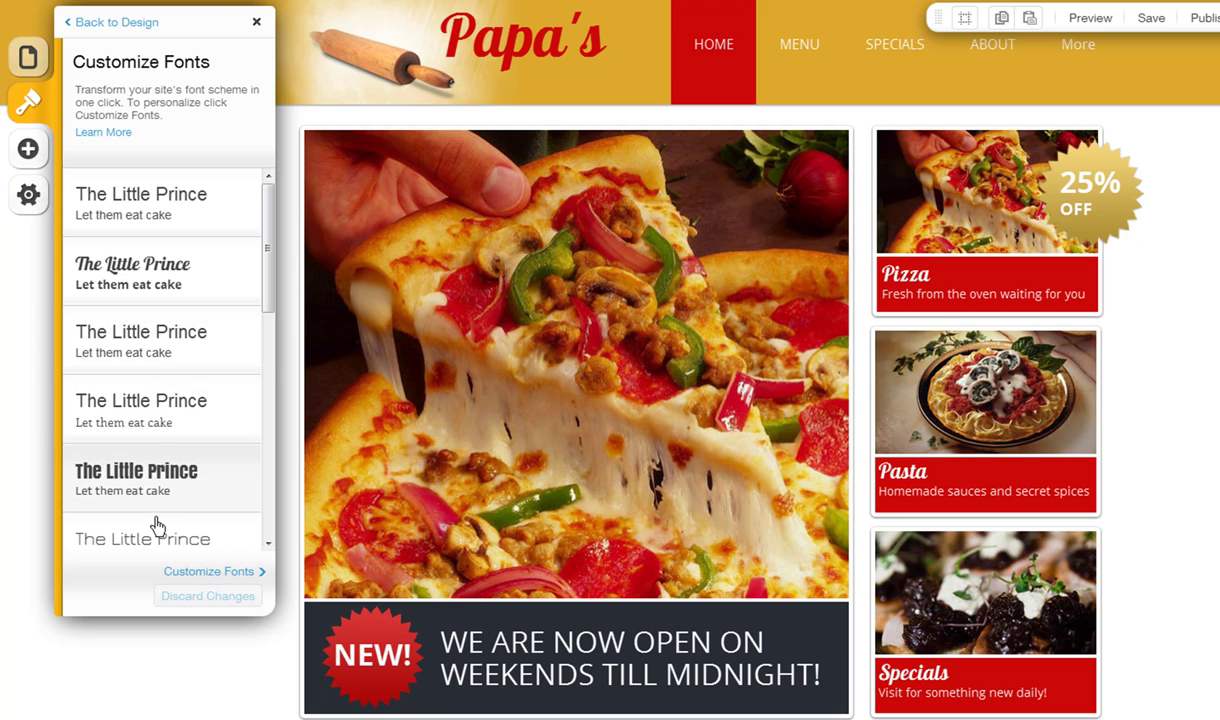
drag(267, 319, 267, 437)
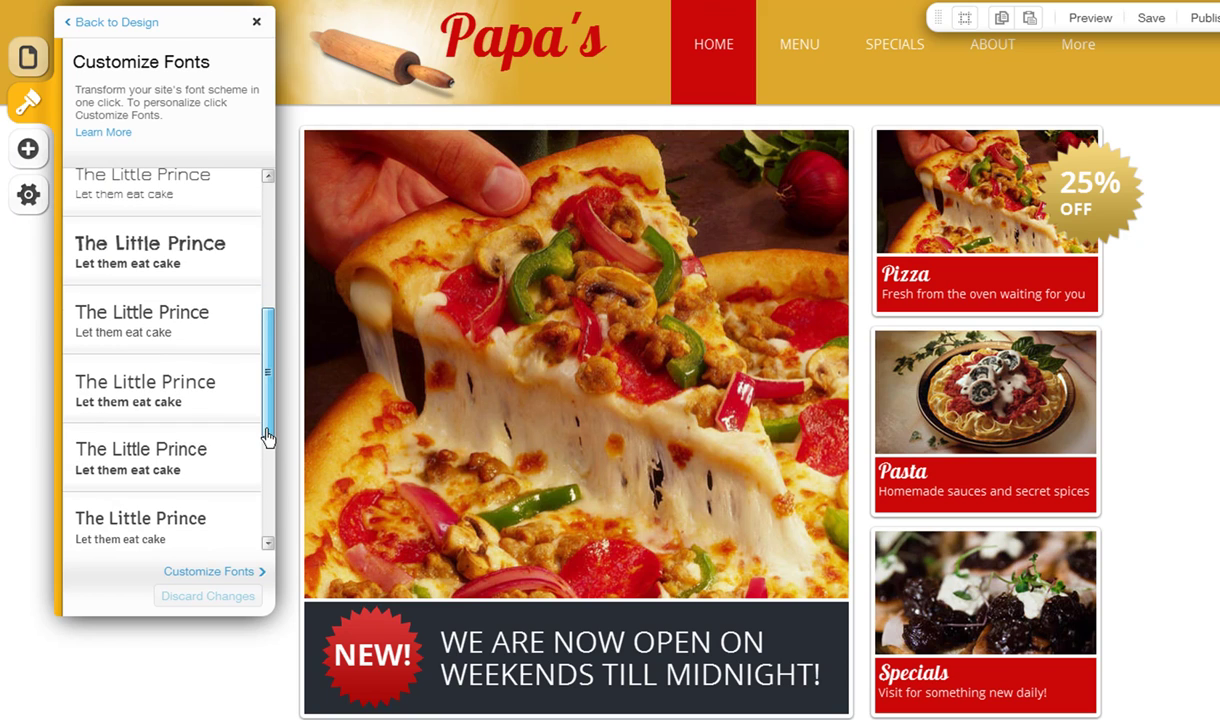
click(211, 572)
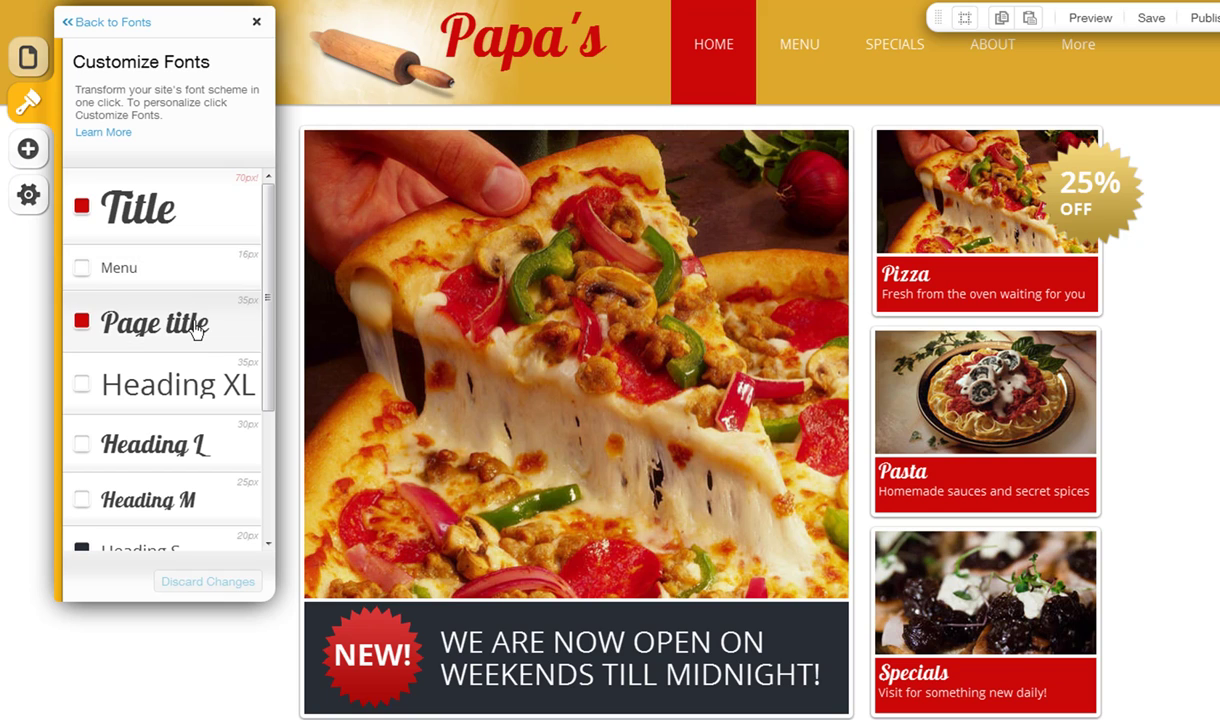
click(185, 450)
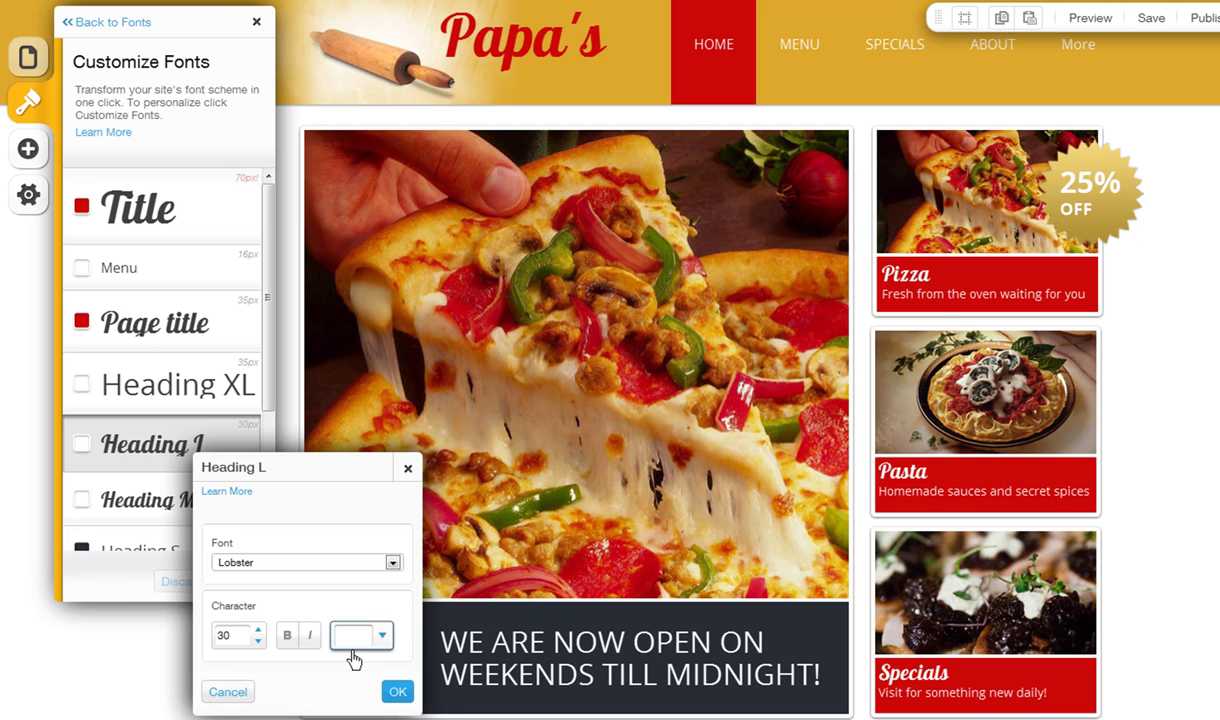
click(398, 691)
click(256, 22)
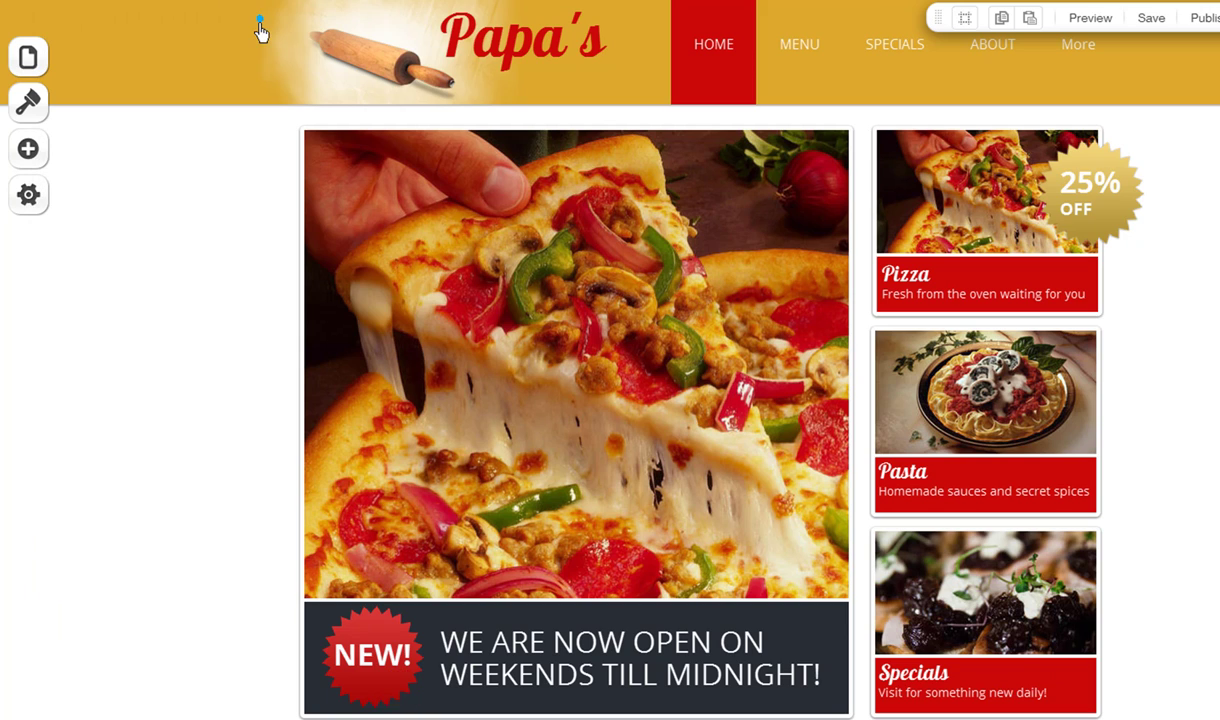
Step: Browse the Buttons & Menus elements in the Add panel, then return to the categories
click(28, 148)
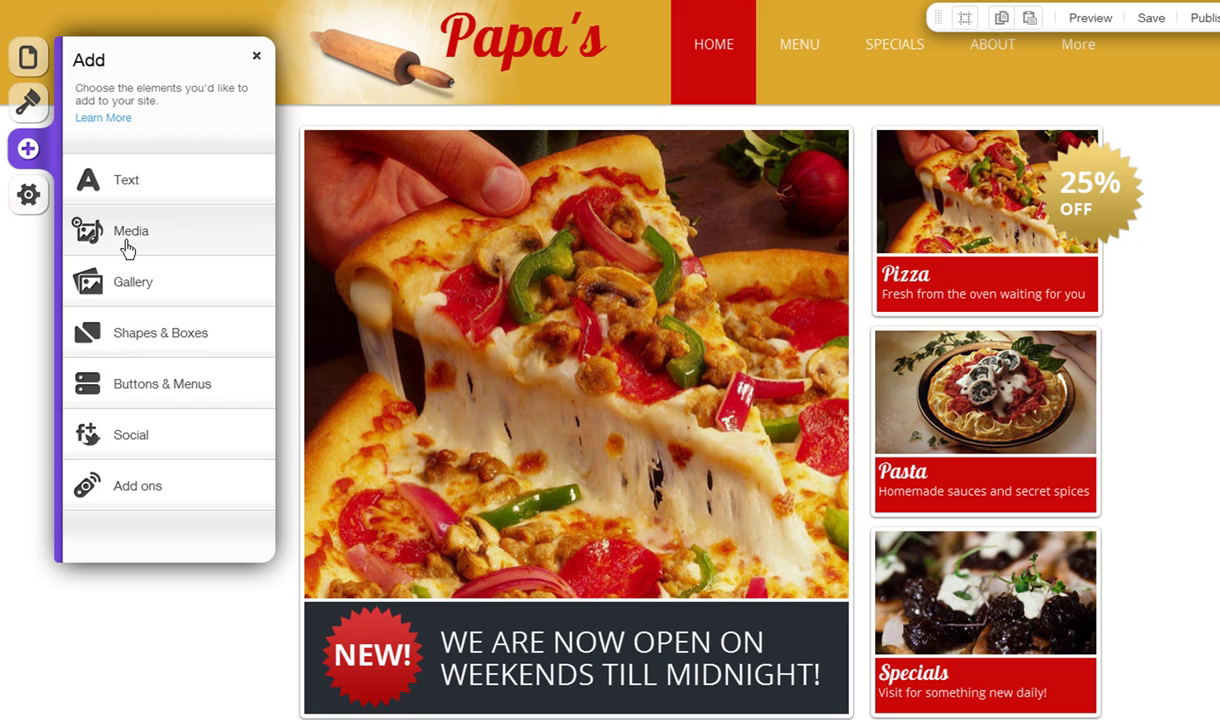
click(118, 383)
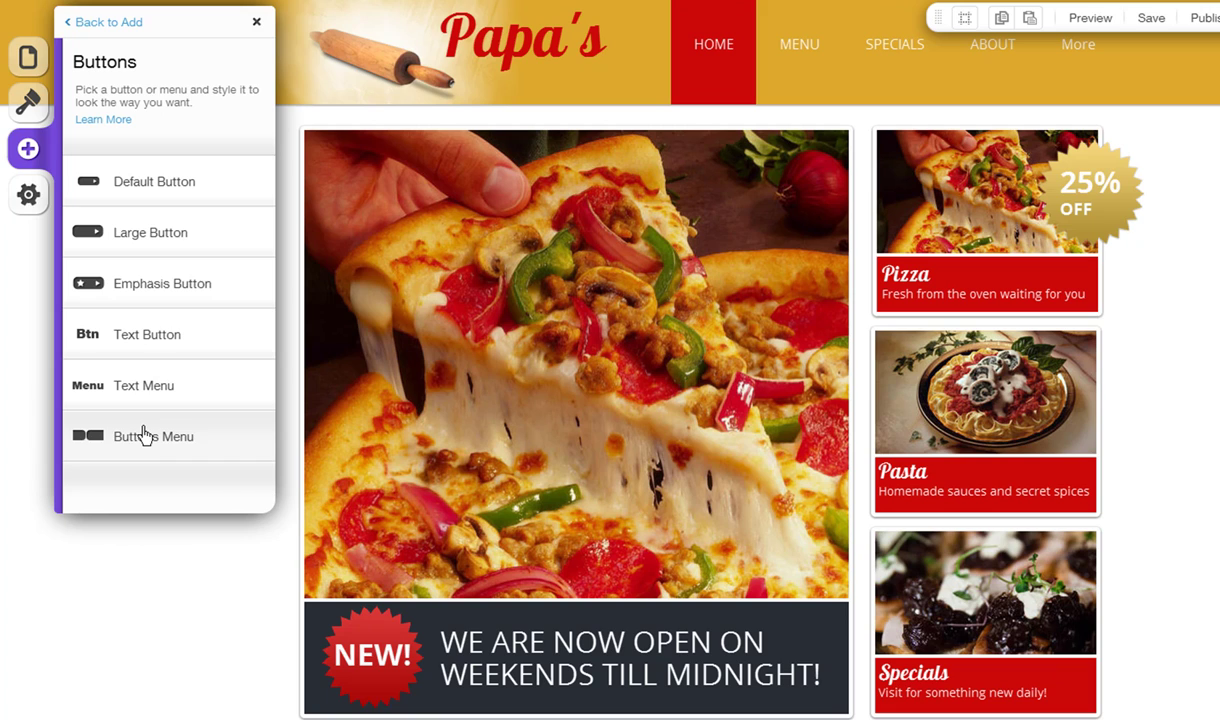
click(108, 22)
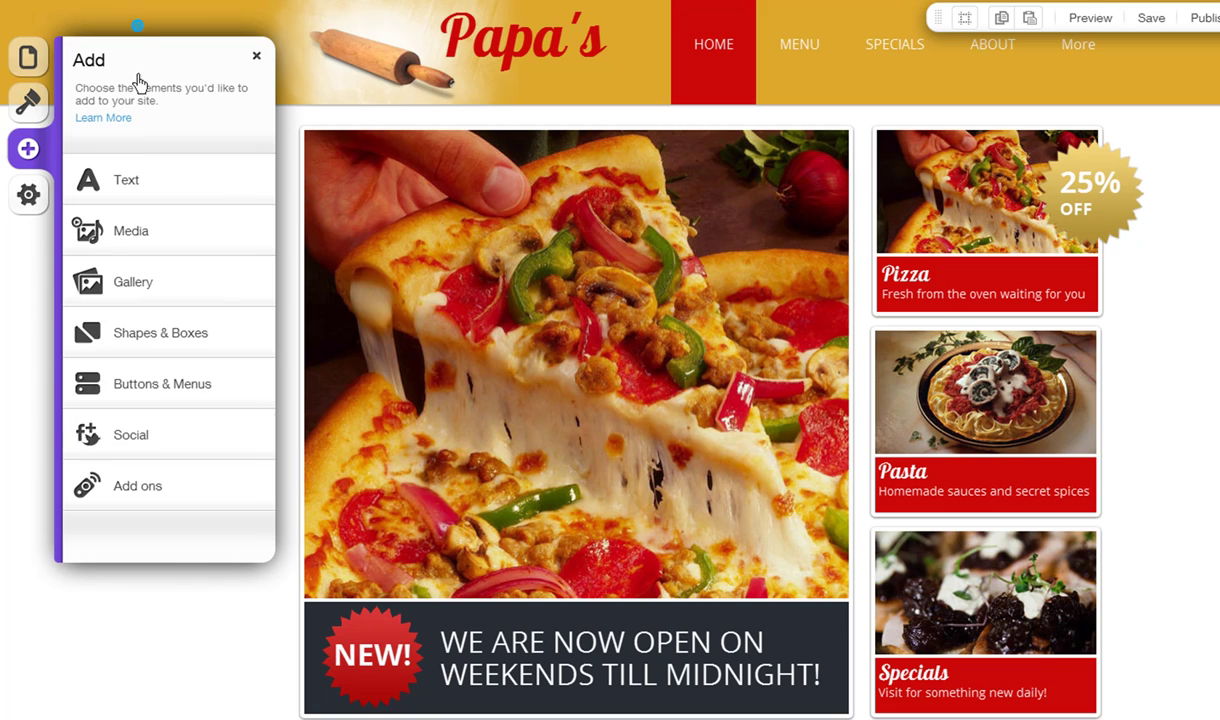
Step: Show the Pages panel listing HOME, MENU, SPECIALS, ABOUT, LOCATION and the new page
click(37, 59)
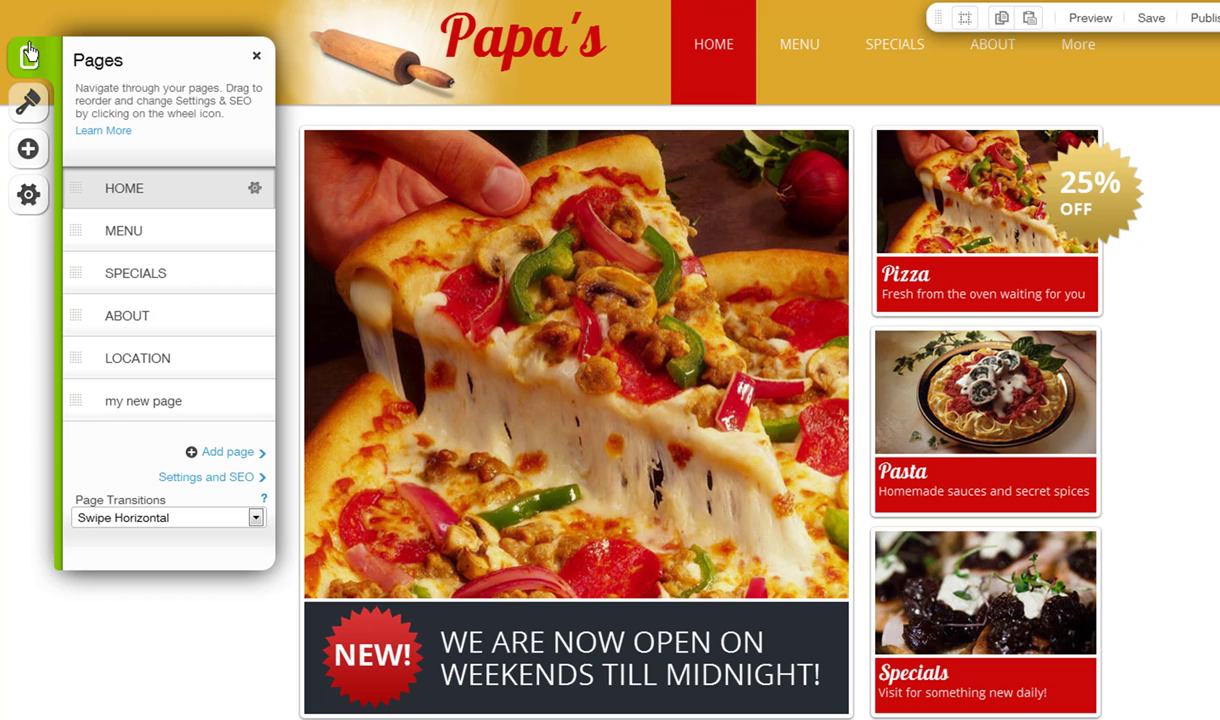
click(96, 200)
click(28, 150)
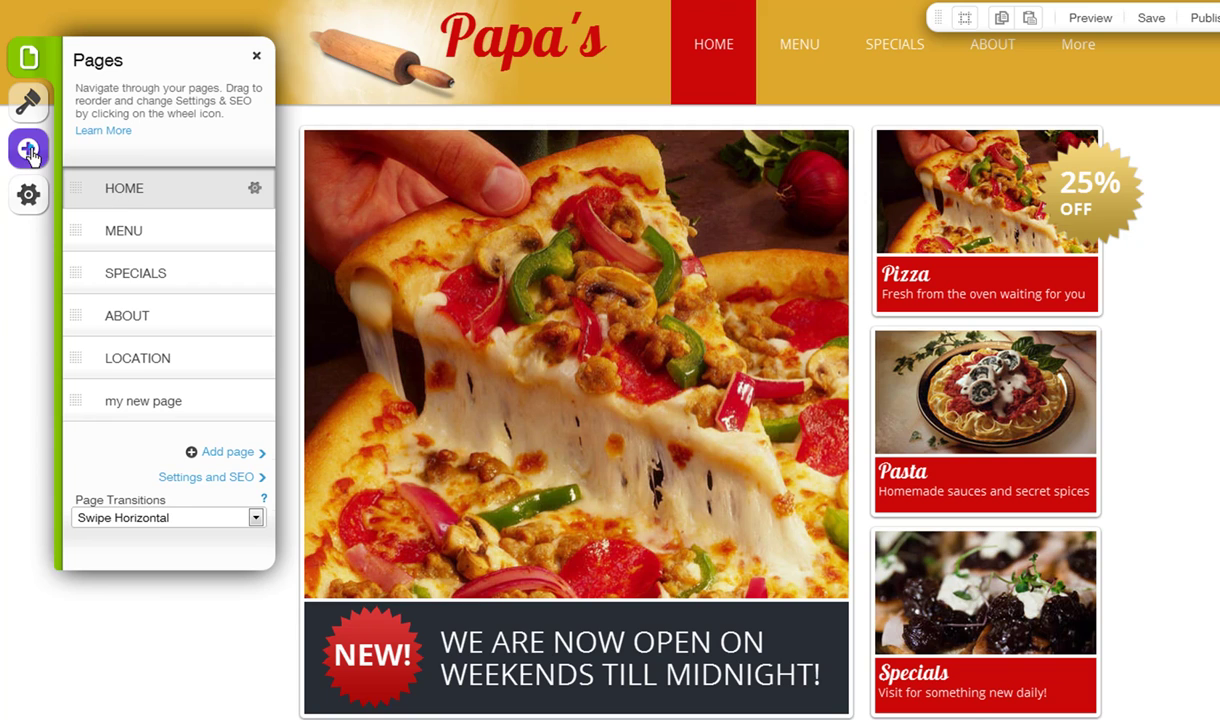
Step: Add a Social > Facebook Like button (Basic, Like, Light) into the home page header's top right
click(121, 433)
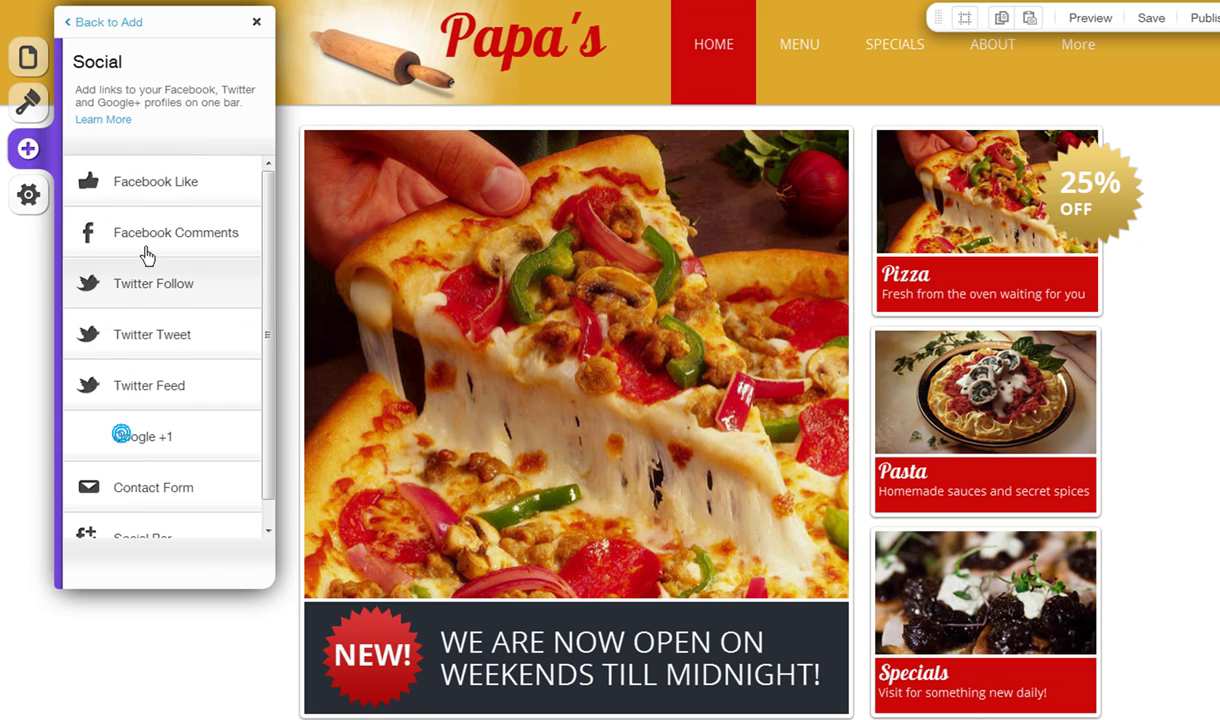
click(141, 200)
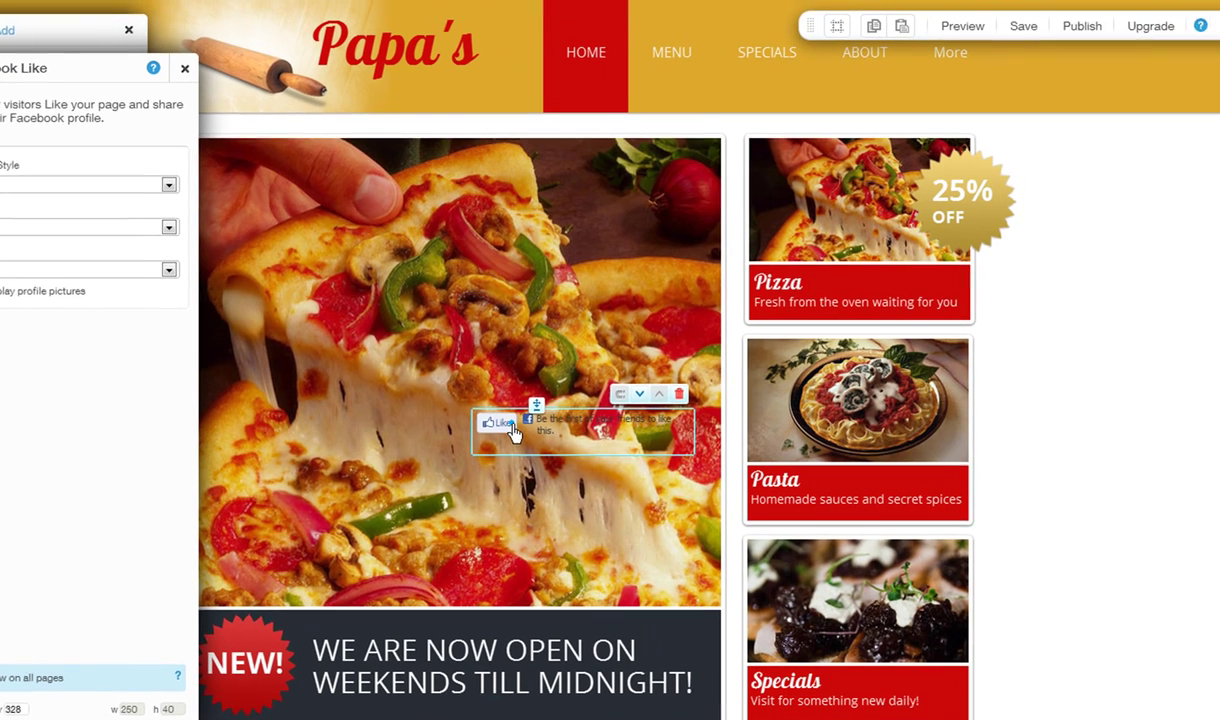
drag(624, 424, 958, 81)
drag(768, 93, 750, 115)
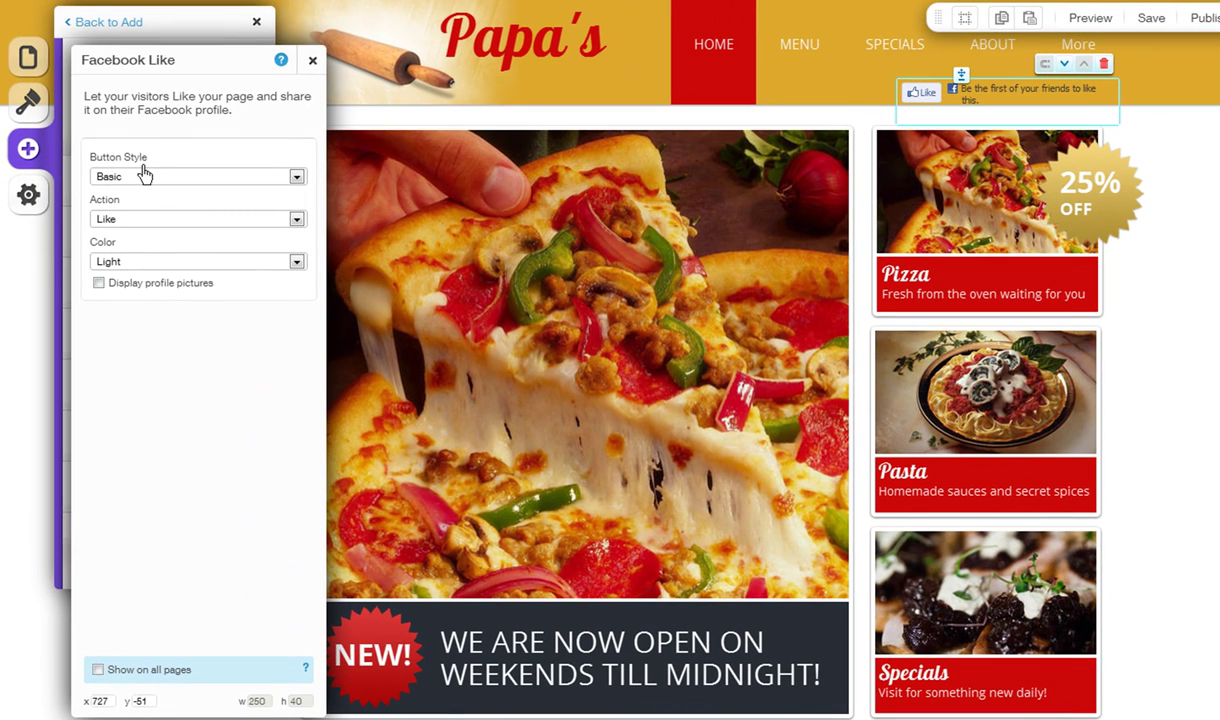
click(311, 63)
click(128, 23)
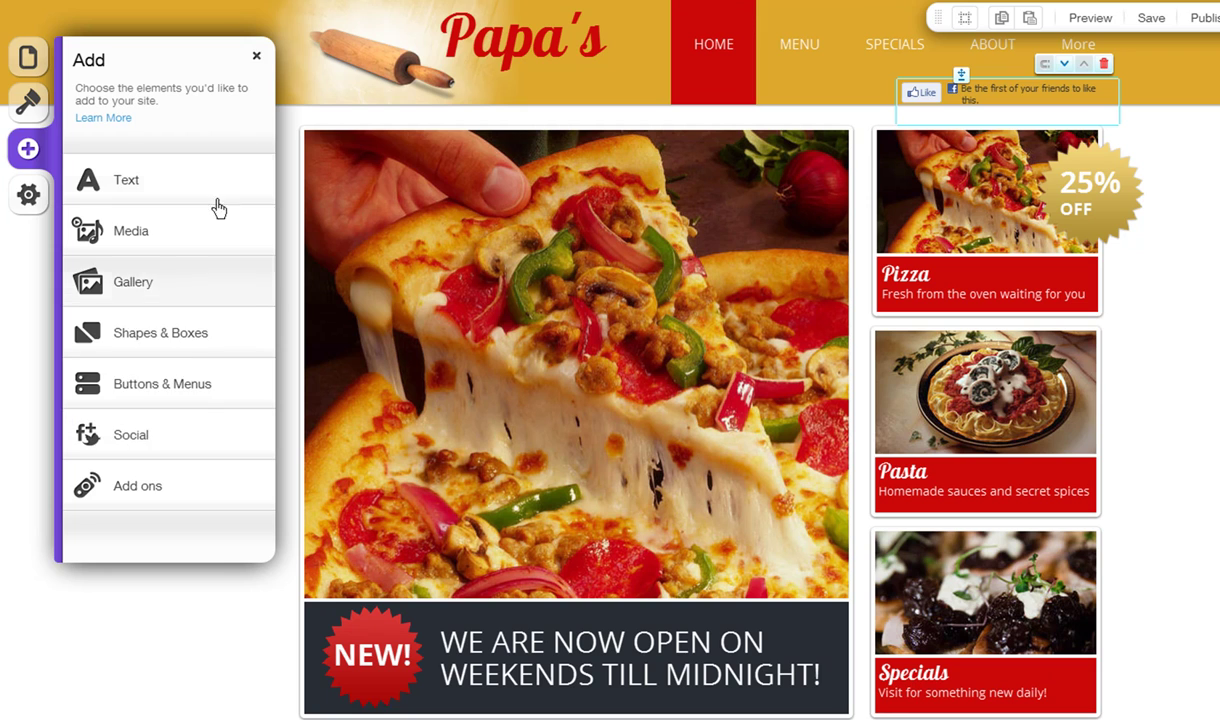
Step: Open Settings > Site Address to view the site's current web address
click(256, 56)
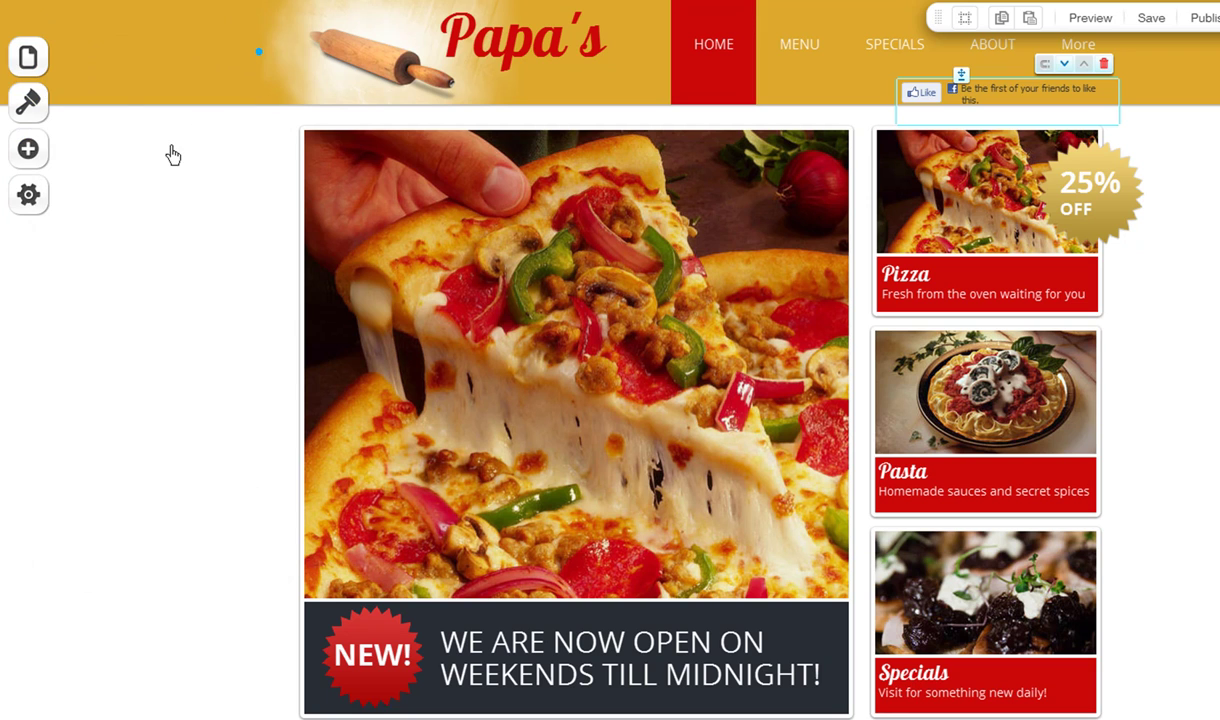
click(33, 198)
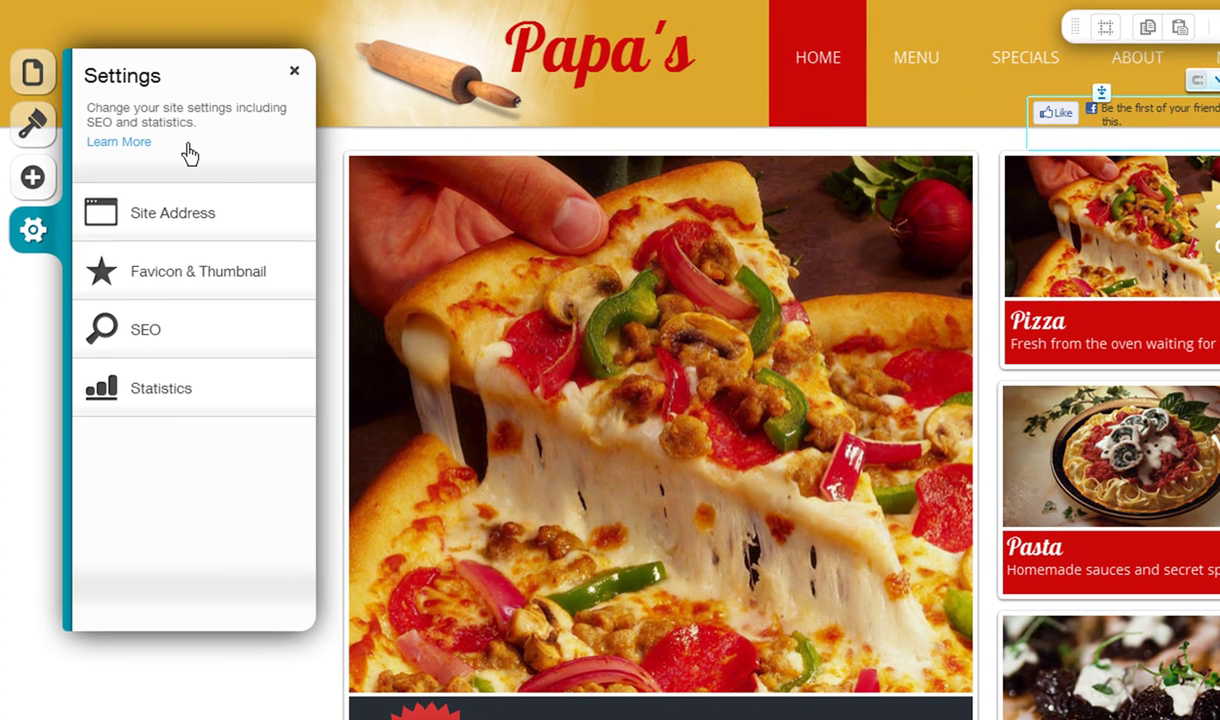
click(198, 228)
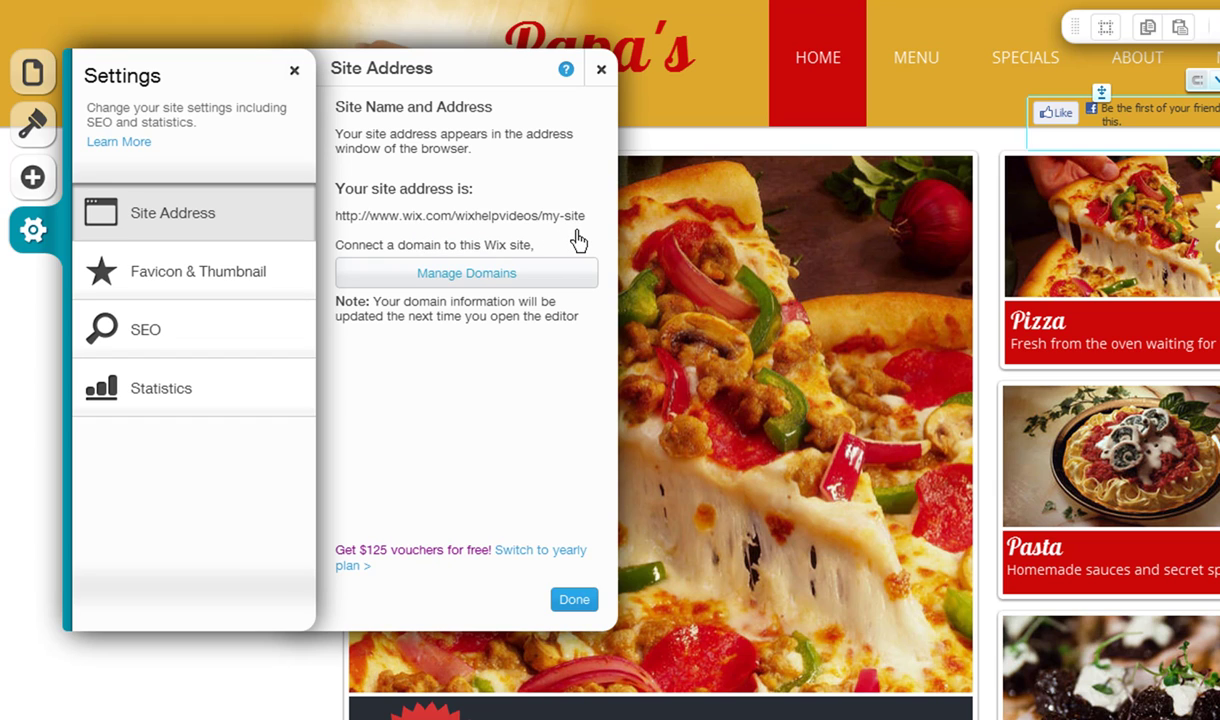
Step: Open Favicon & Thumbnail and view the empty Favicons Gallery, leaving the favicon unchanged
click(572, 600)
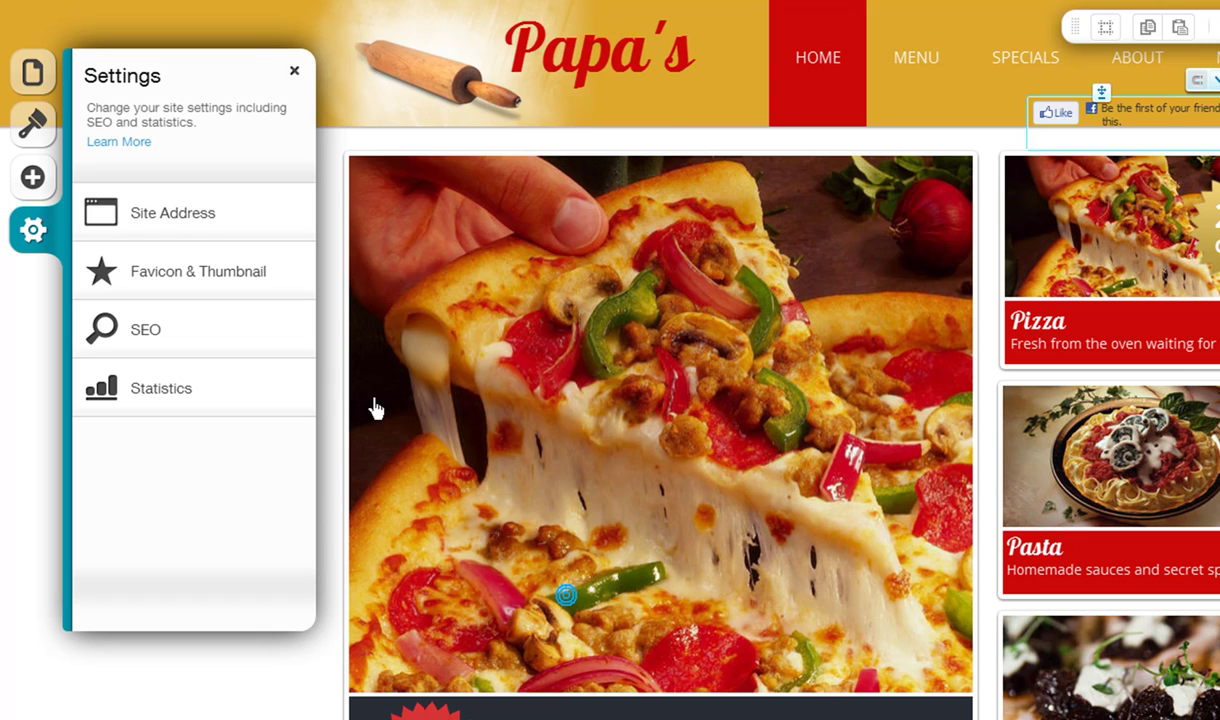
click(240, 288)
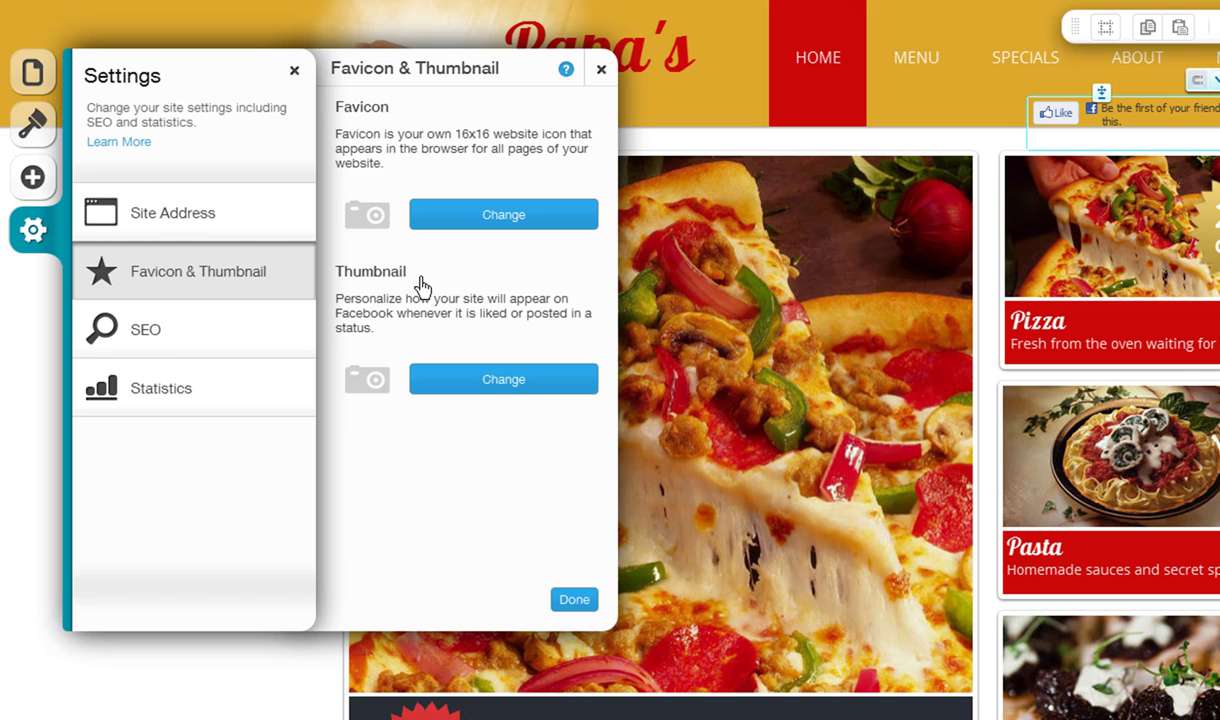
click(499, 222)
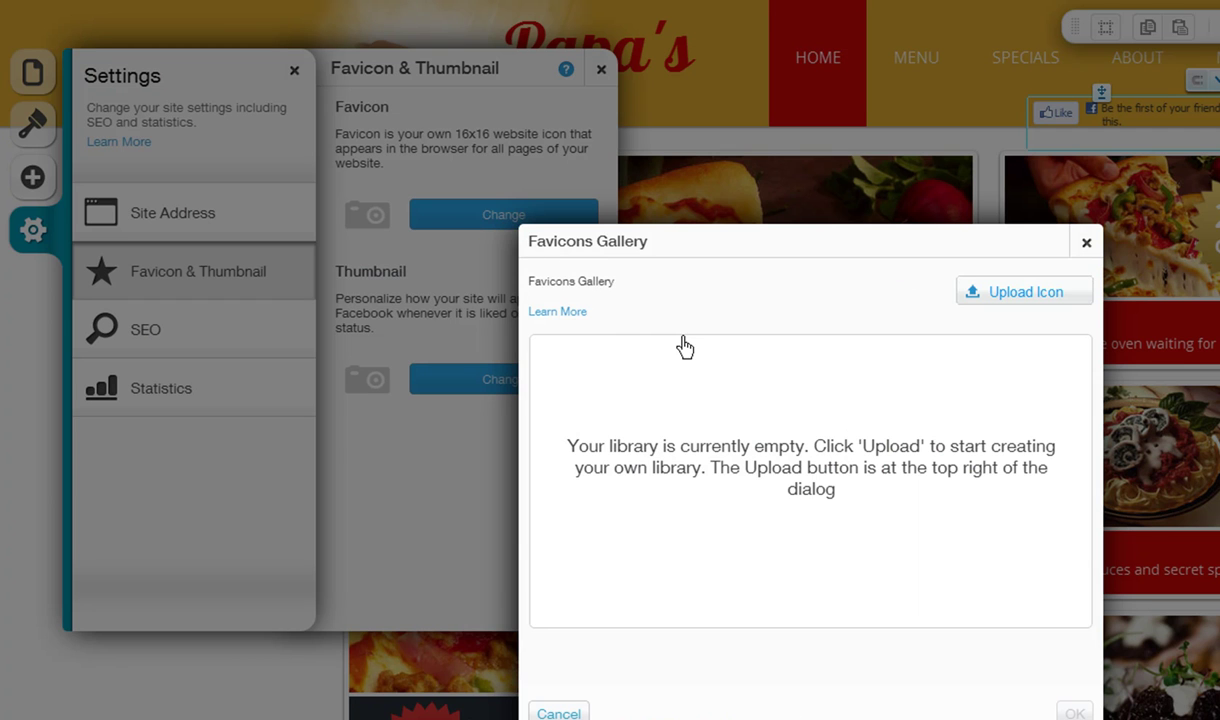
click(1085, 242)
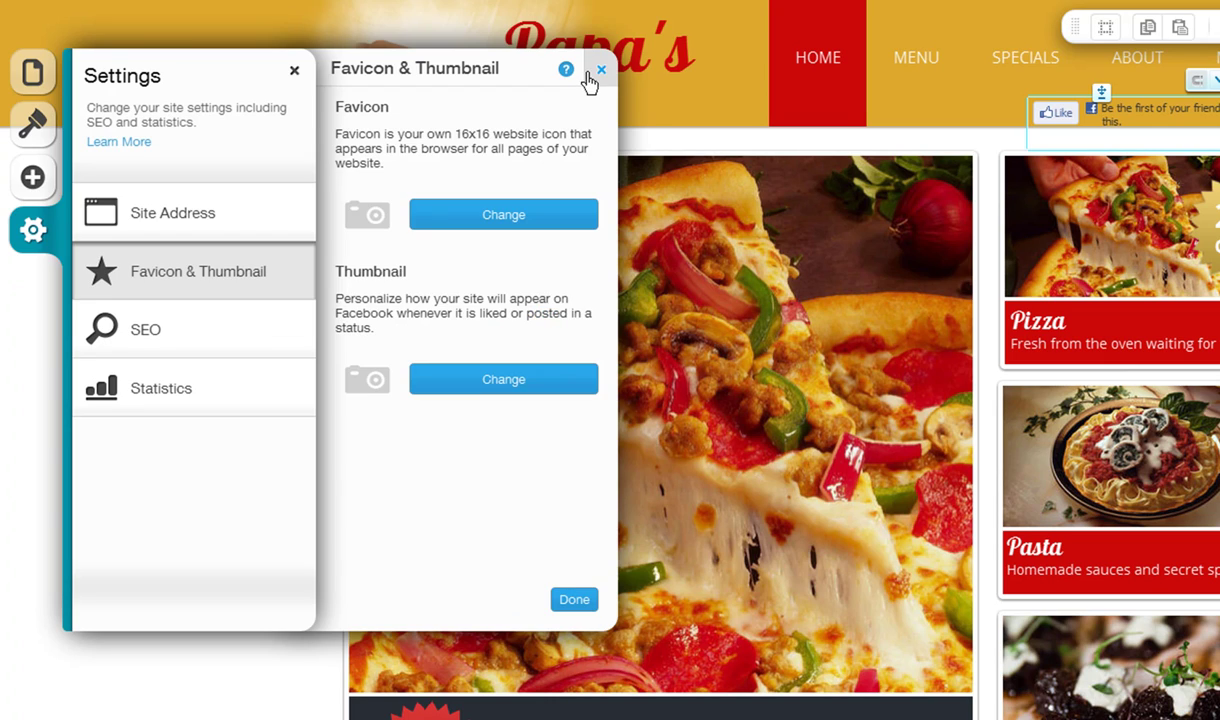
click(592, 76)
click(230, 350)
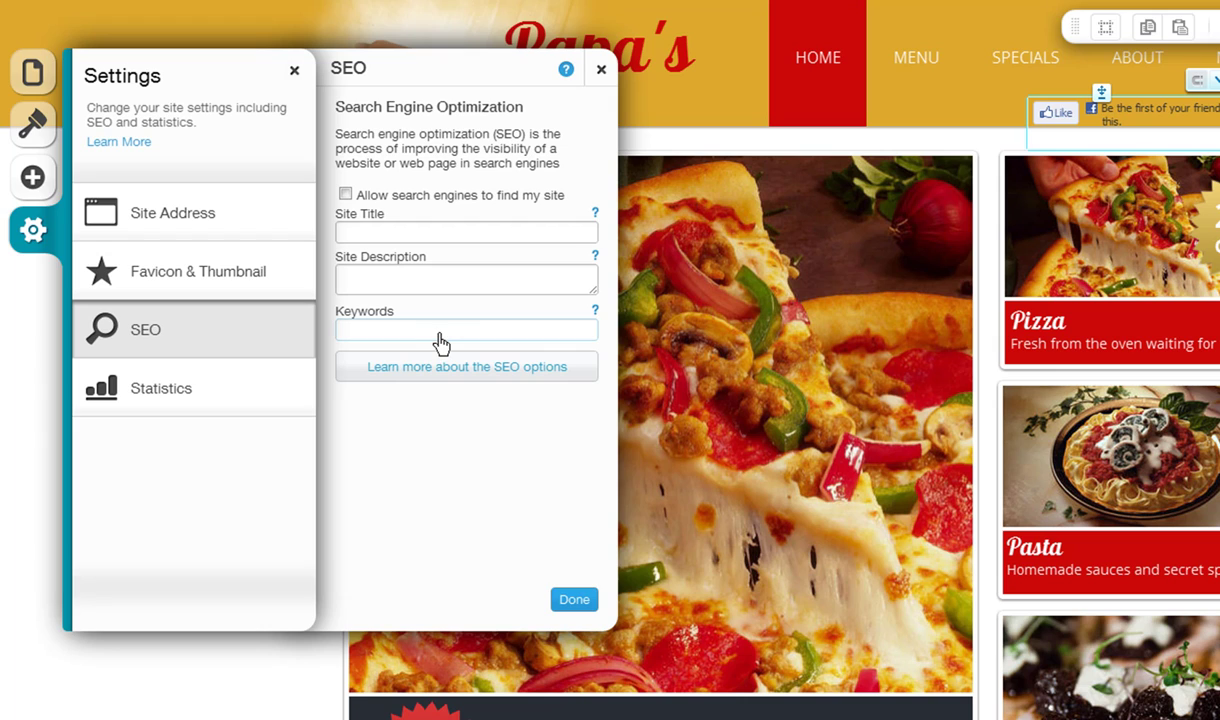
Step: In SEO, toggle 'Allow search engines' on then off, check the help tips, and close
click(345, 197)
click(345, 197)
mouse_move(597, 218)
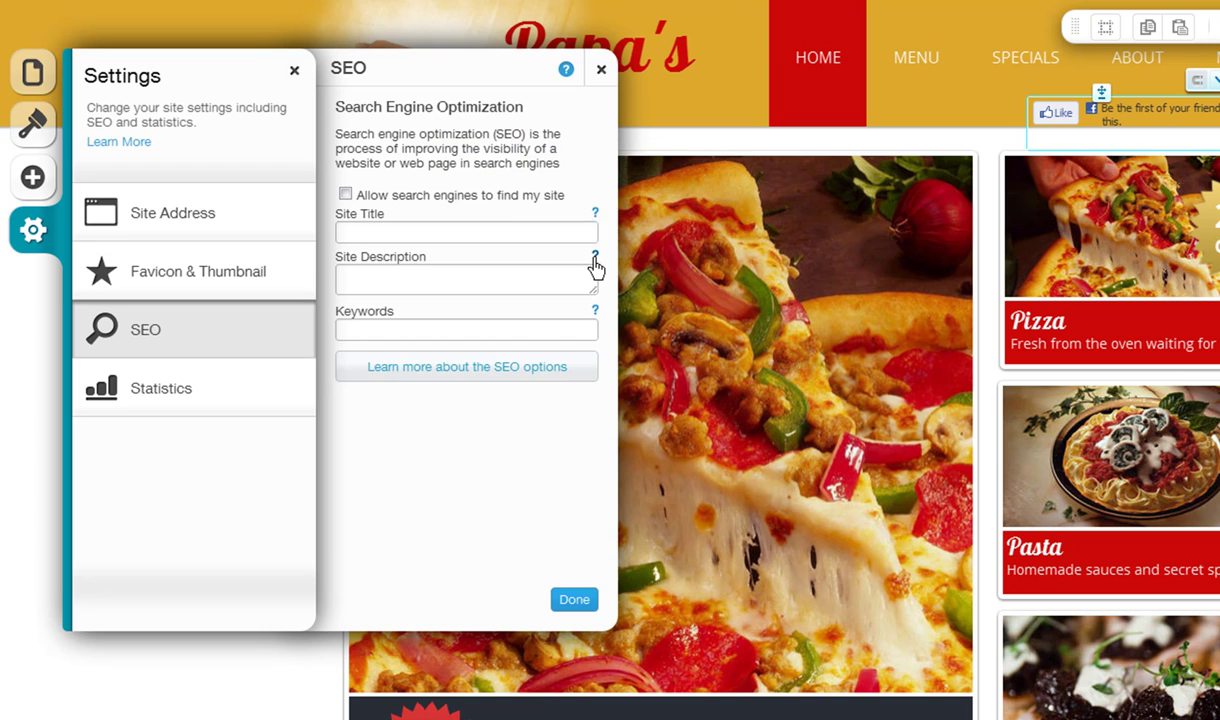
mouse_move(593, 318)
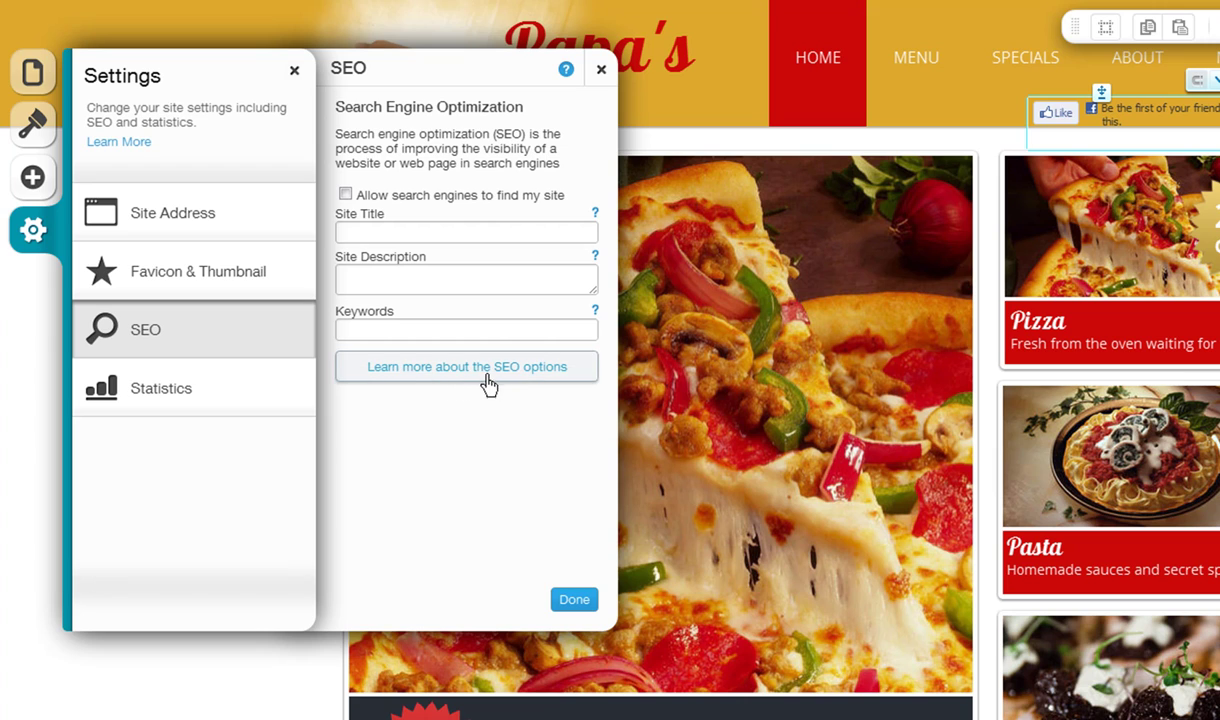
click(576, 602)
Step: View the Statistics settings, then close them and the site Settings list
click(201, 401)
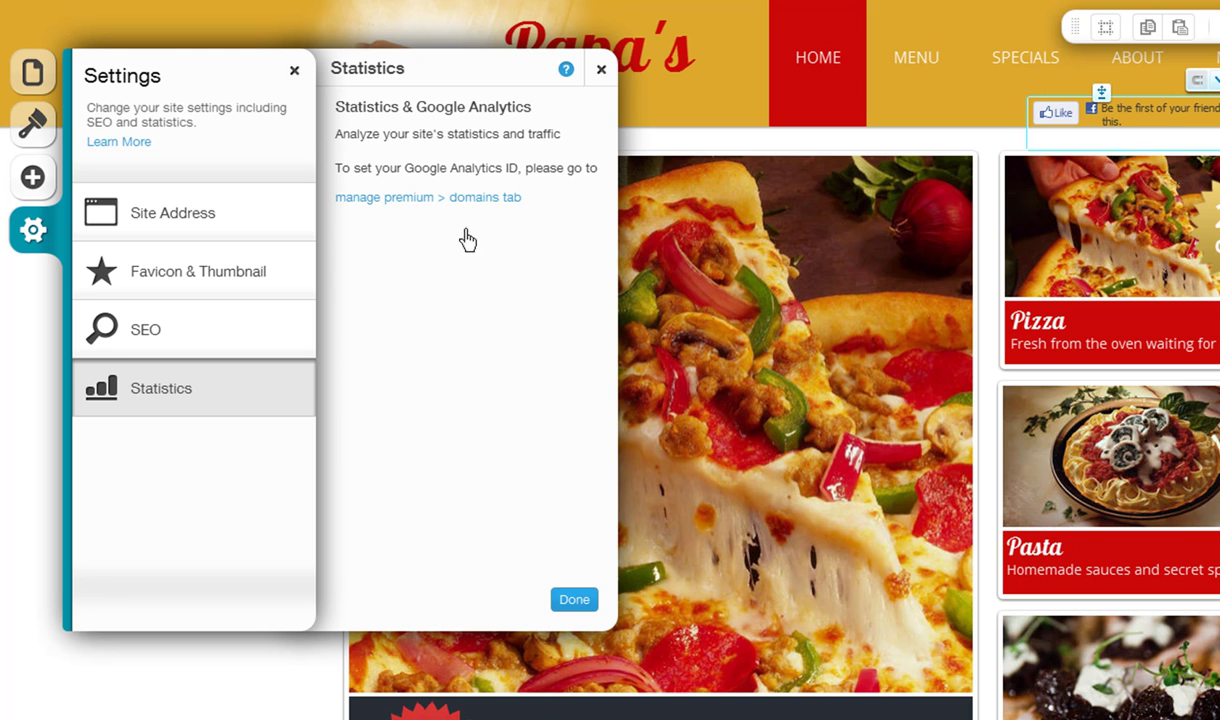
click(573, 599)
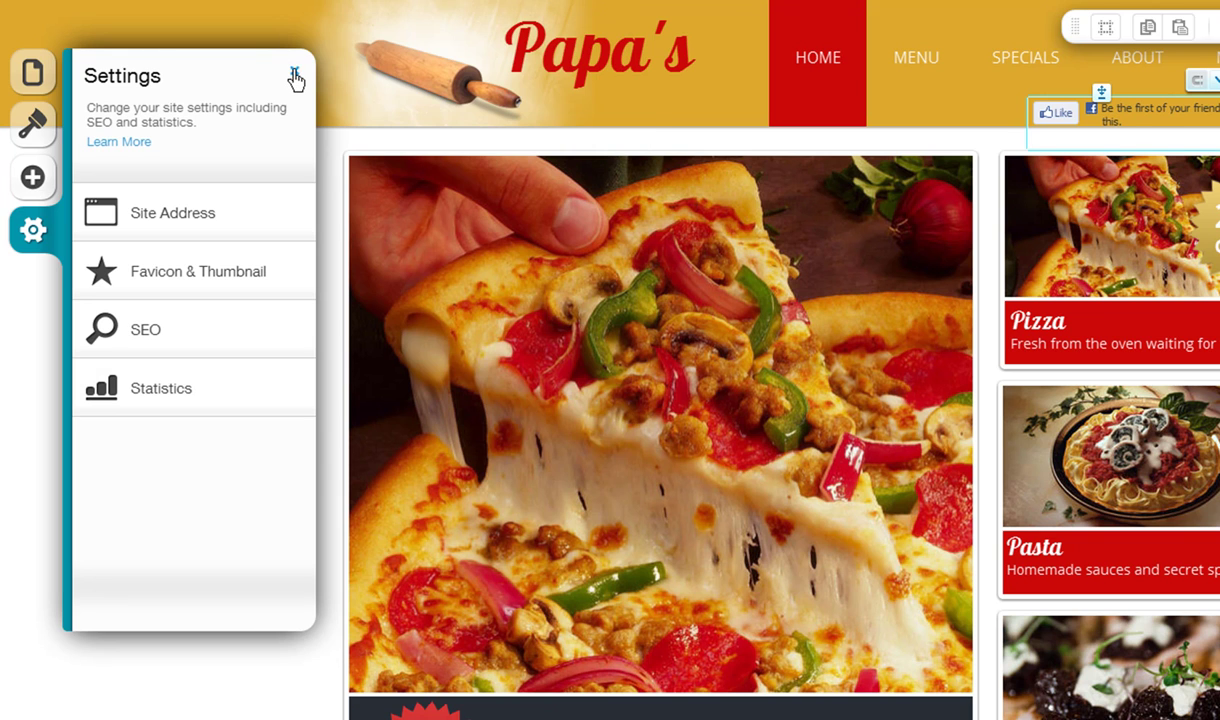
click(294, 74)
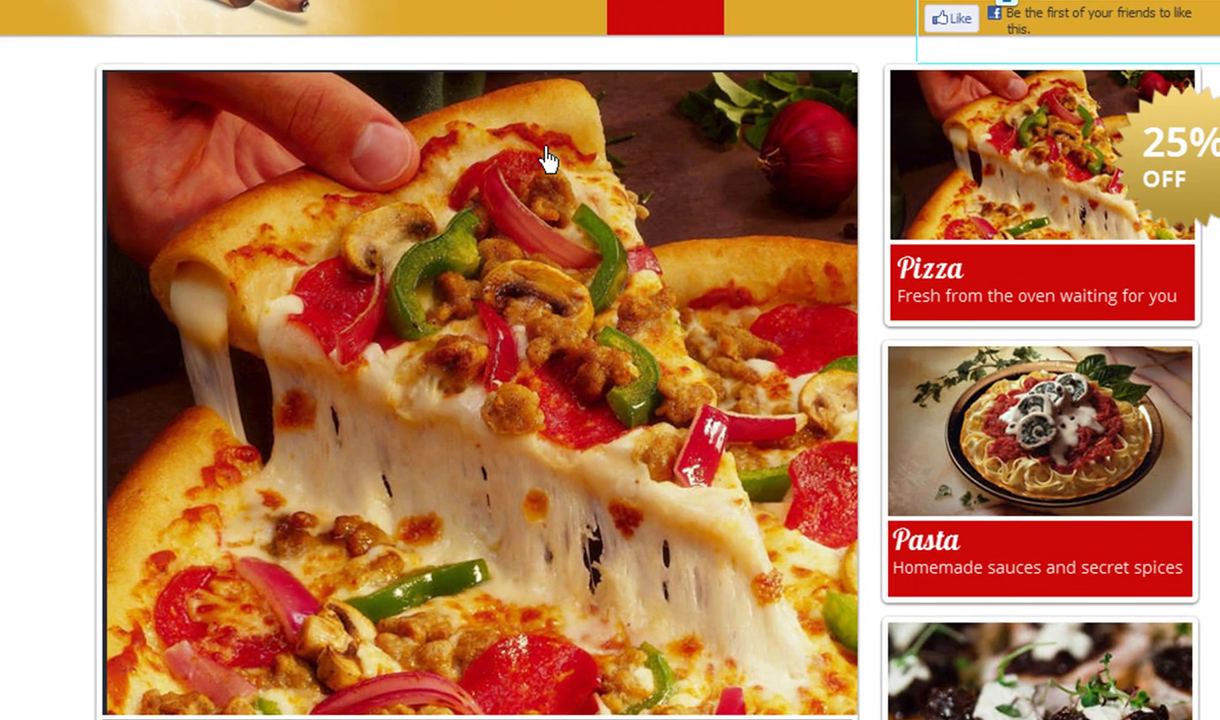
Step: Move and resize the pizza slideshow, then return it near its original top position
click(548, 158)
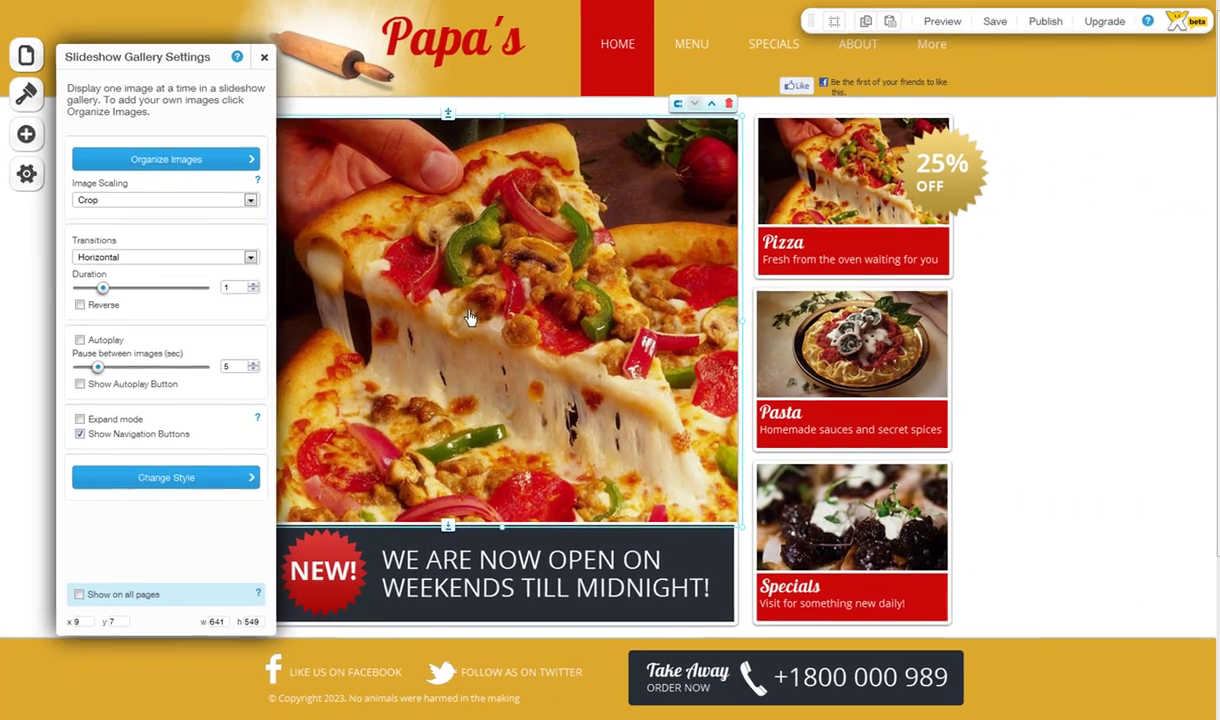
drag(433, 381, 414, 398)
drag(467, 327, 467, 314)
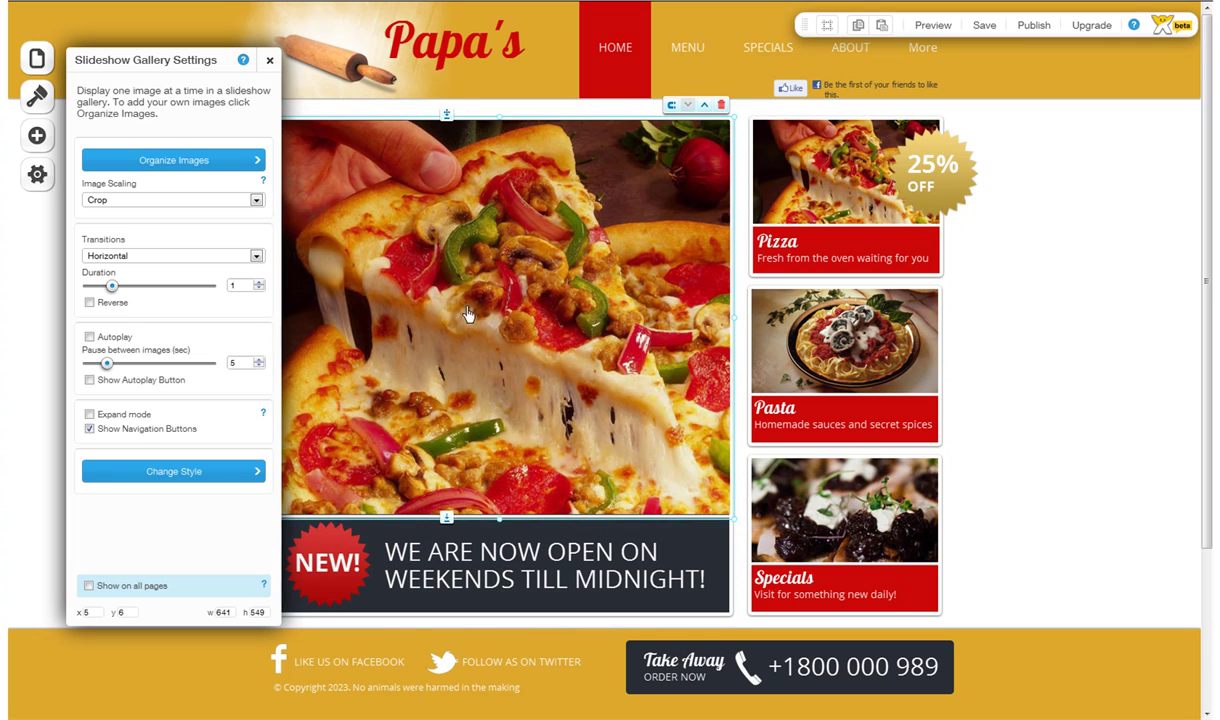
drag(446, 114, 444, 250)
drag(444, 197, 447, 115)
drag(440, 545, 461, 525)
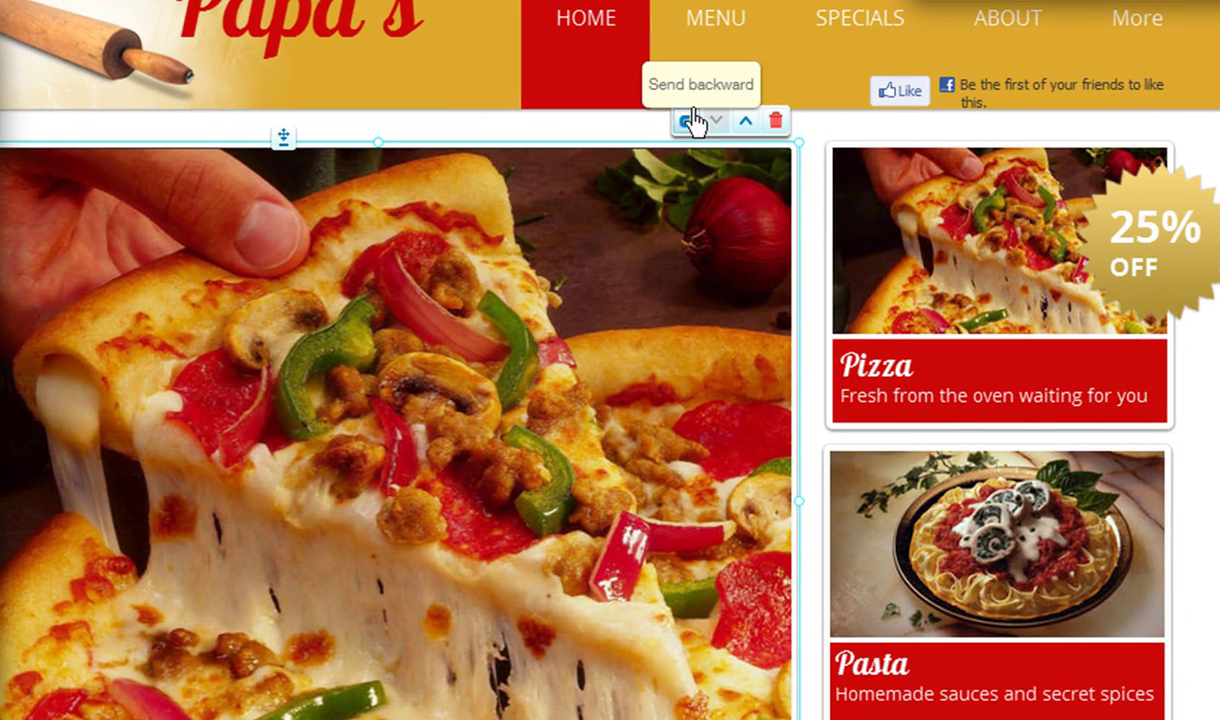
Step: Send the pizza slideshow one layer backward and close its Slideshow Gallery Settings
click(689, 125)
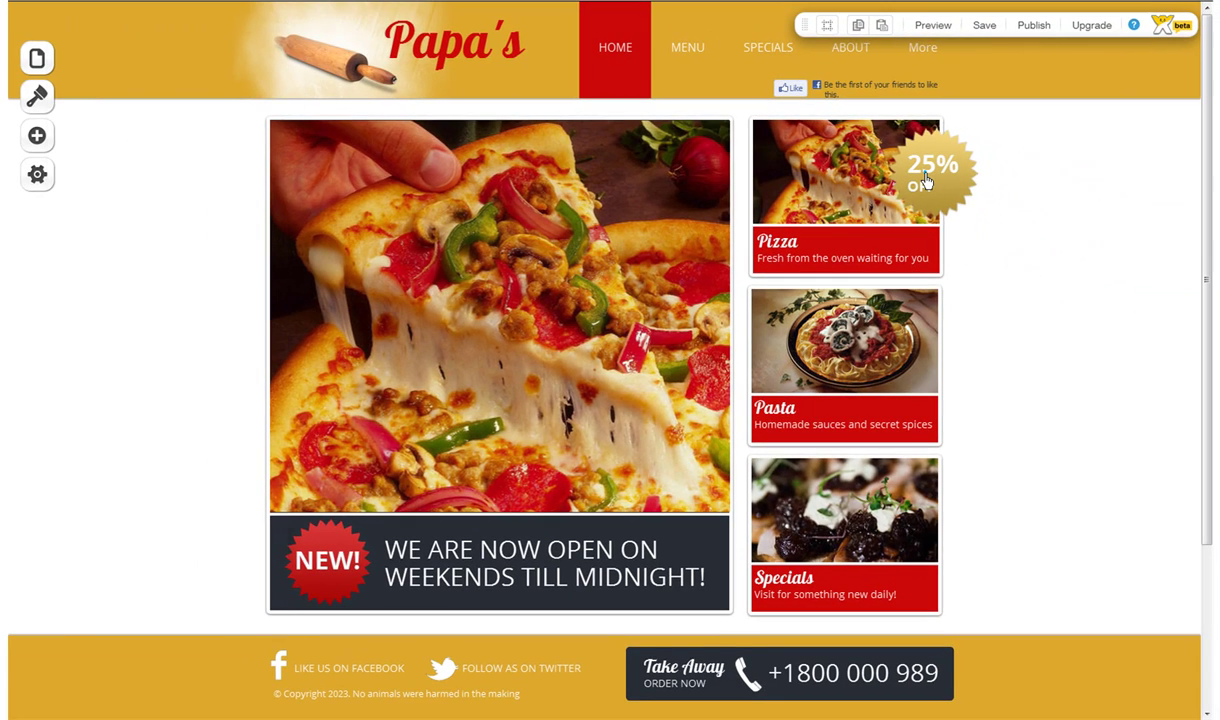
click(925, 180)
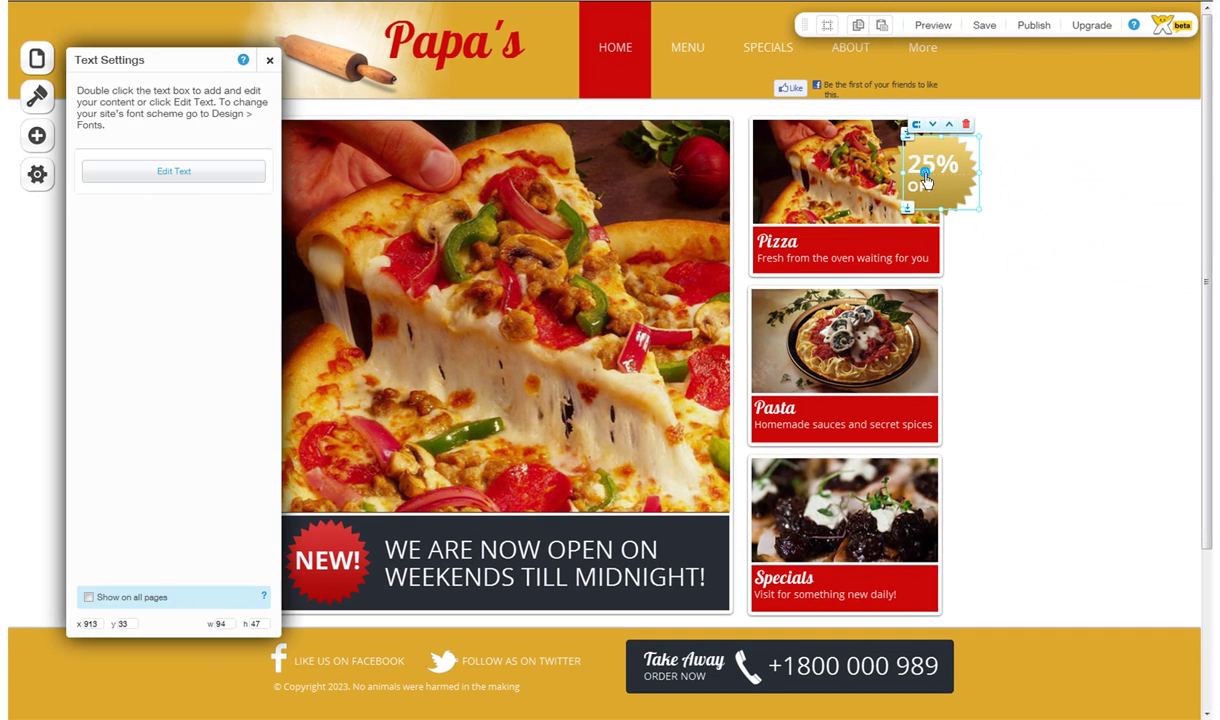
click(352, 222)
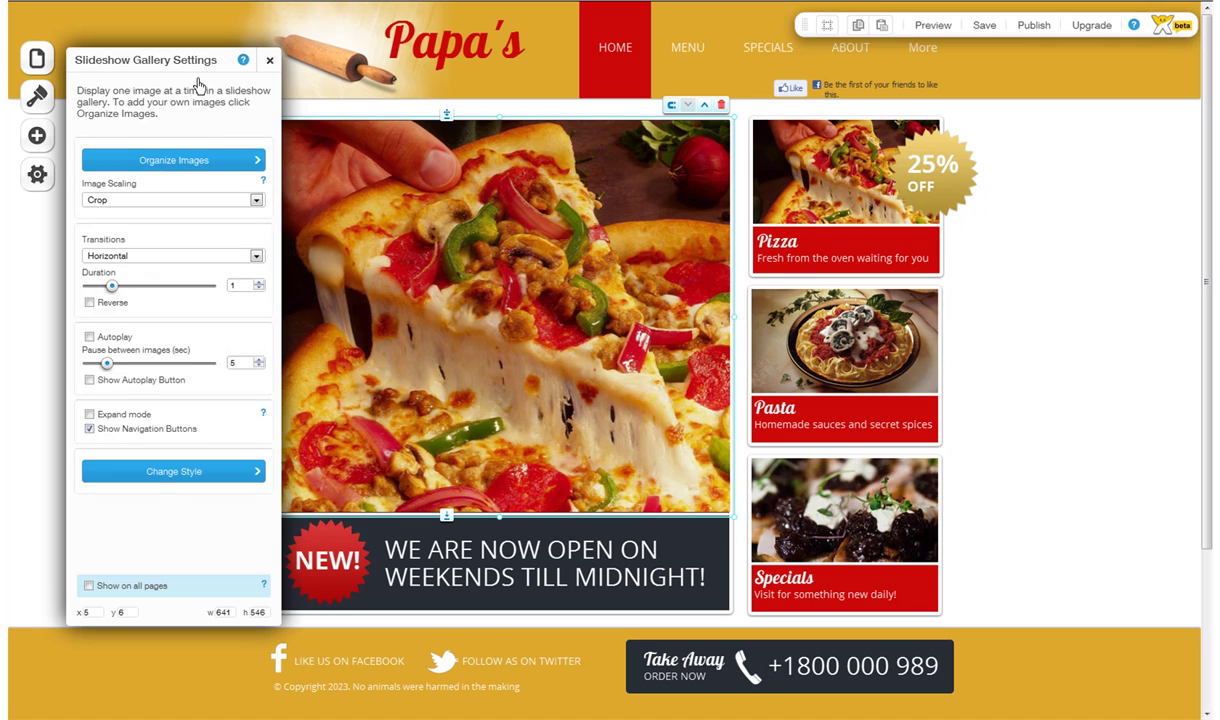
click(269, 60)
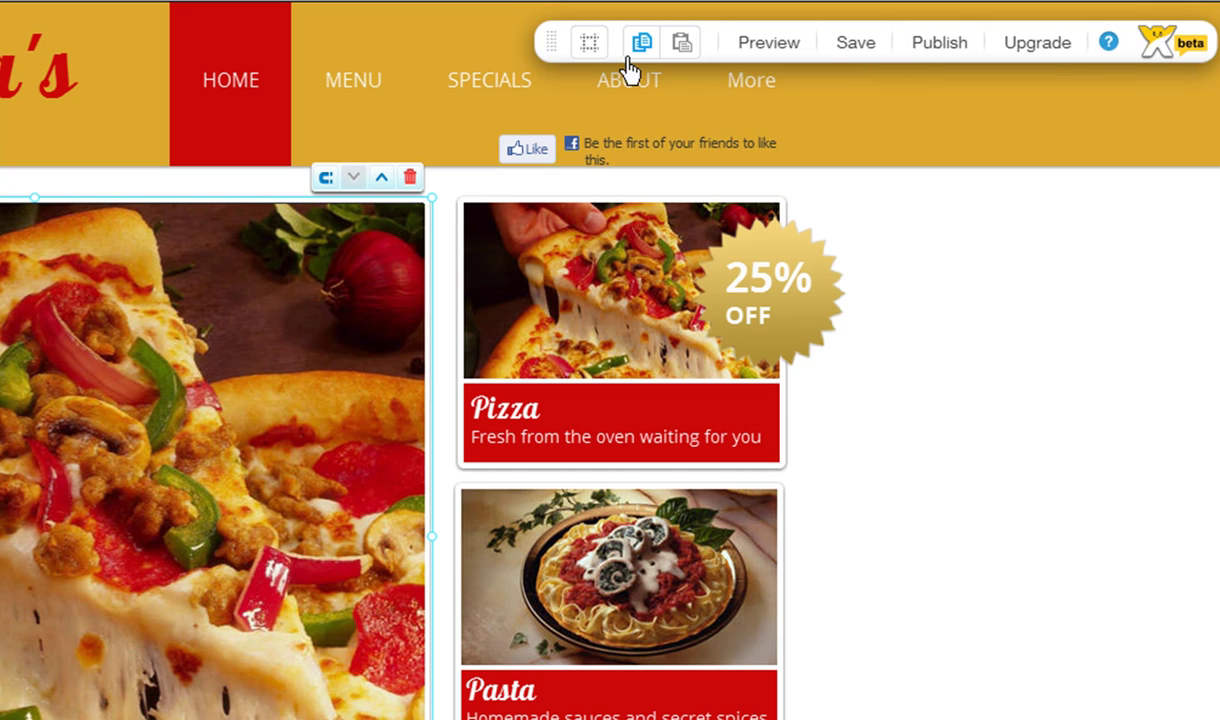
Step: Reposition the editor toolbar at the top and toggle layout gridlines on and off
drag(552, 44, 528, 88)
drag(535, 197, 564, 41)
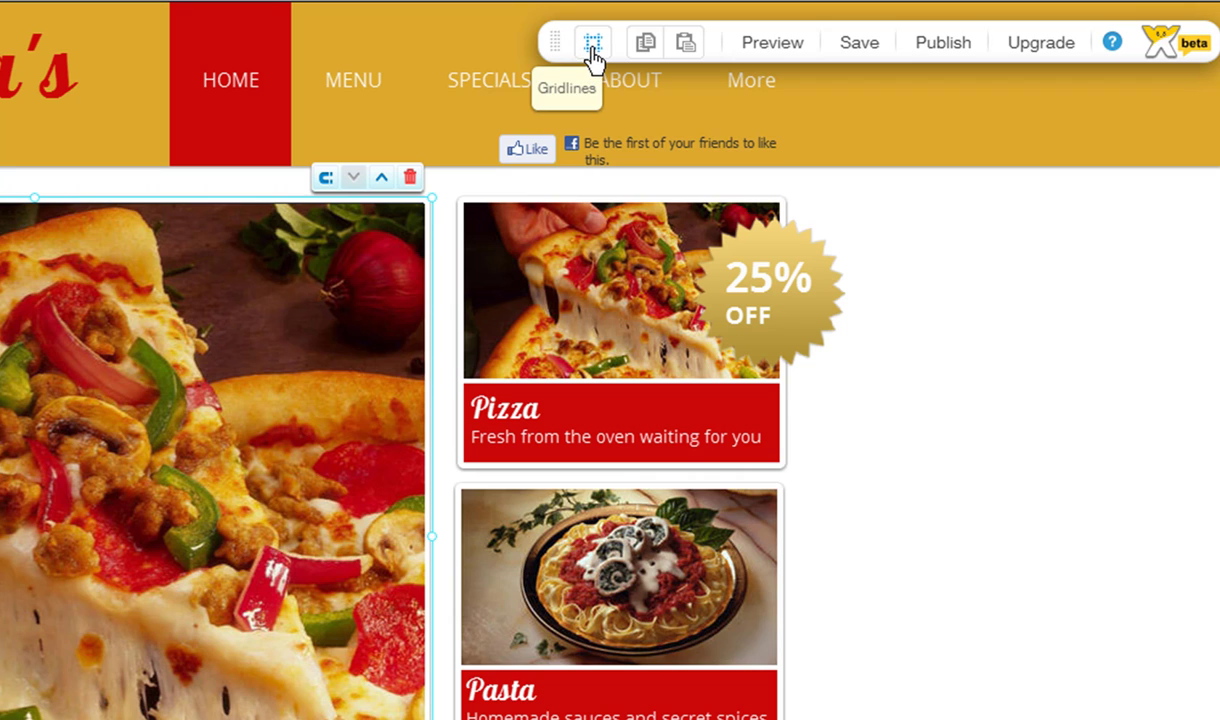
click(592, 47)
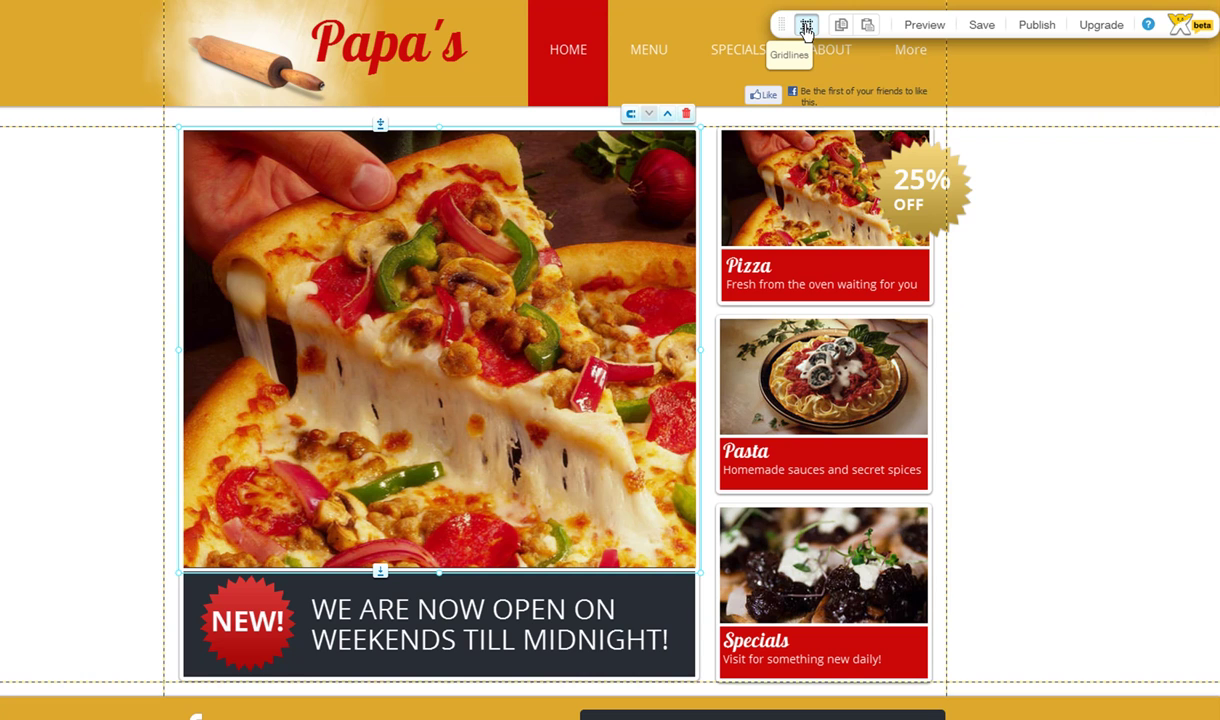
click(806, 30)
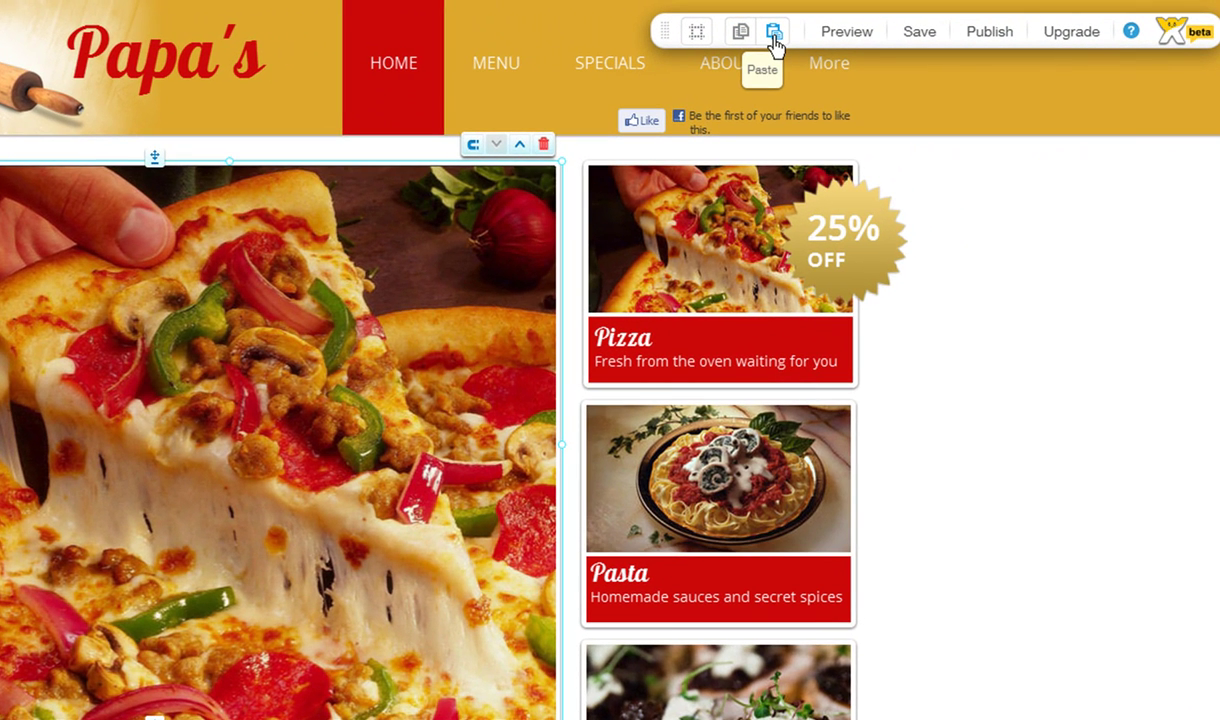
Step: Copy and paste the Papa's logo, placing the duplicate right of the 25% OFF badge
click(205, 56)
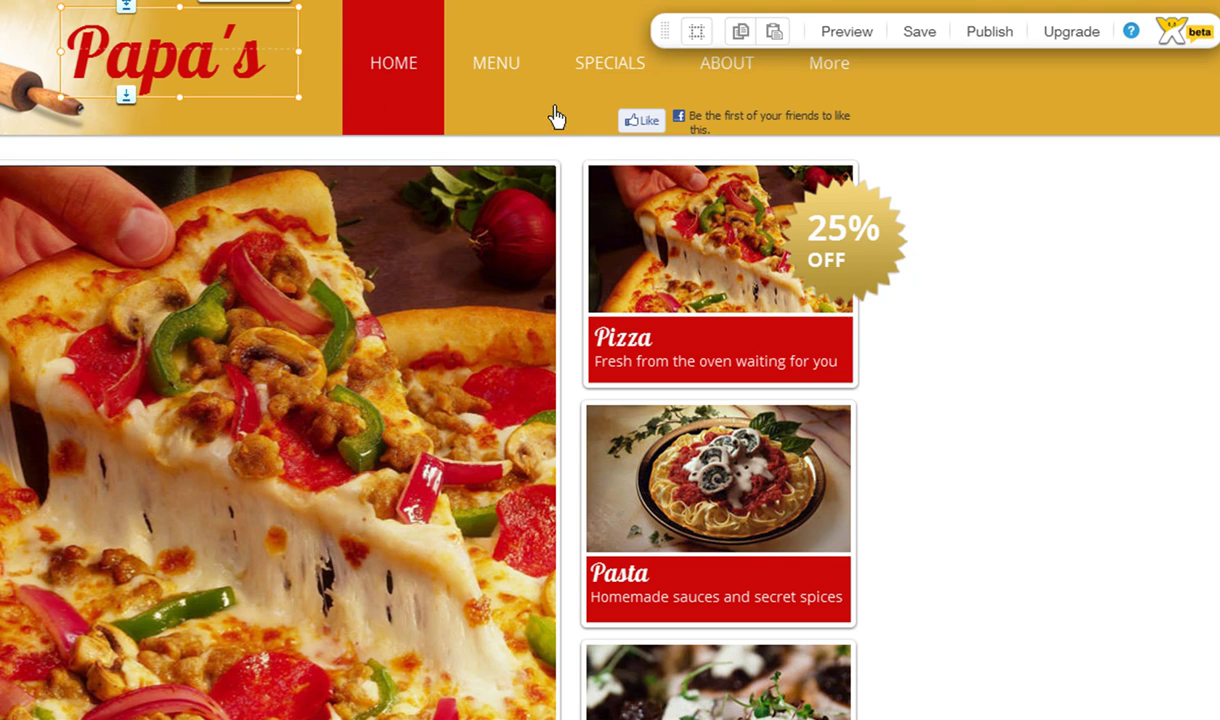
click(740, 33)
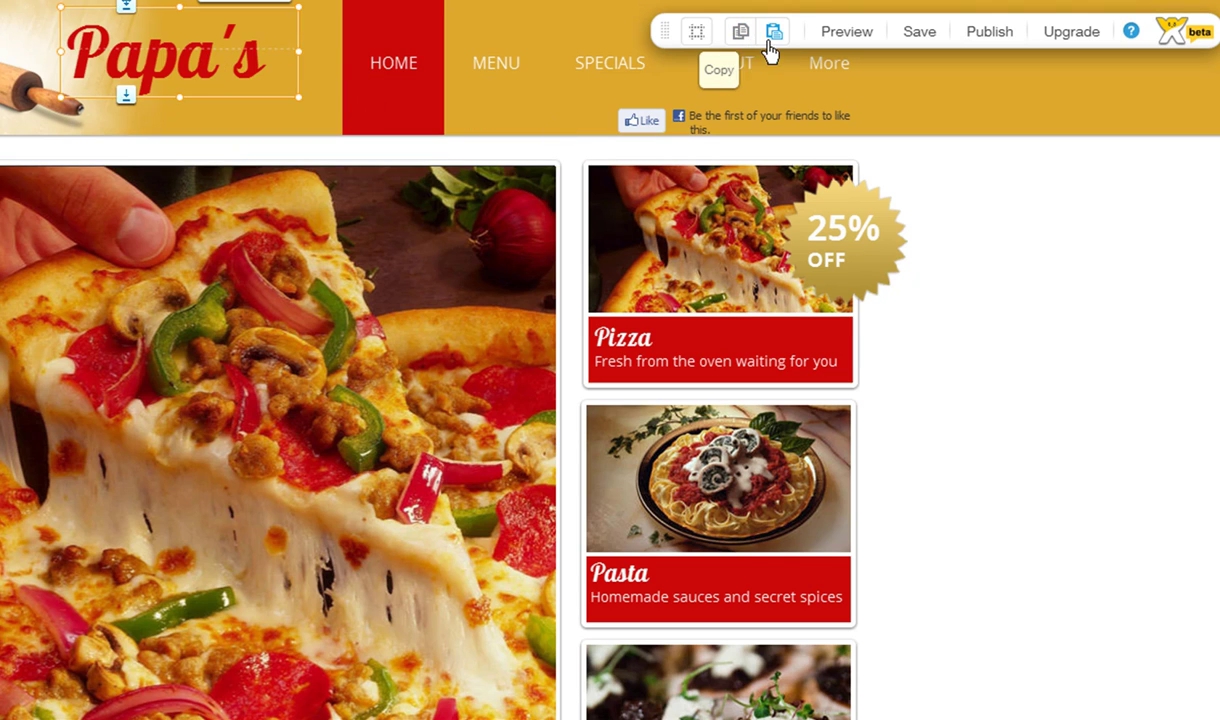
click(773, 33)
drag(405, 542, 1070, 245)
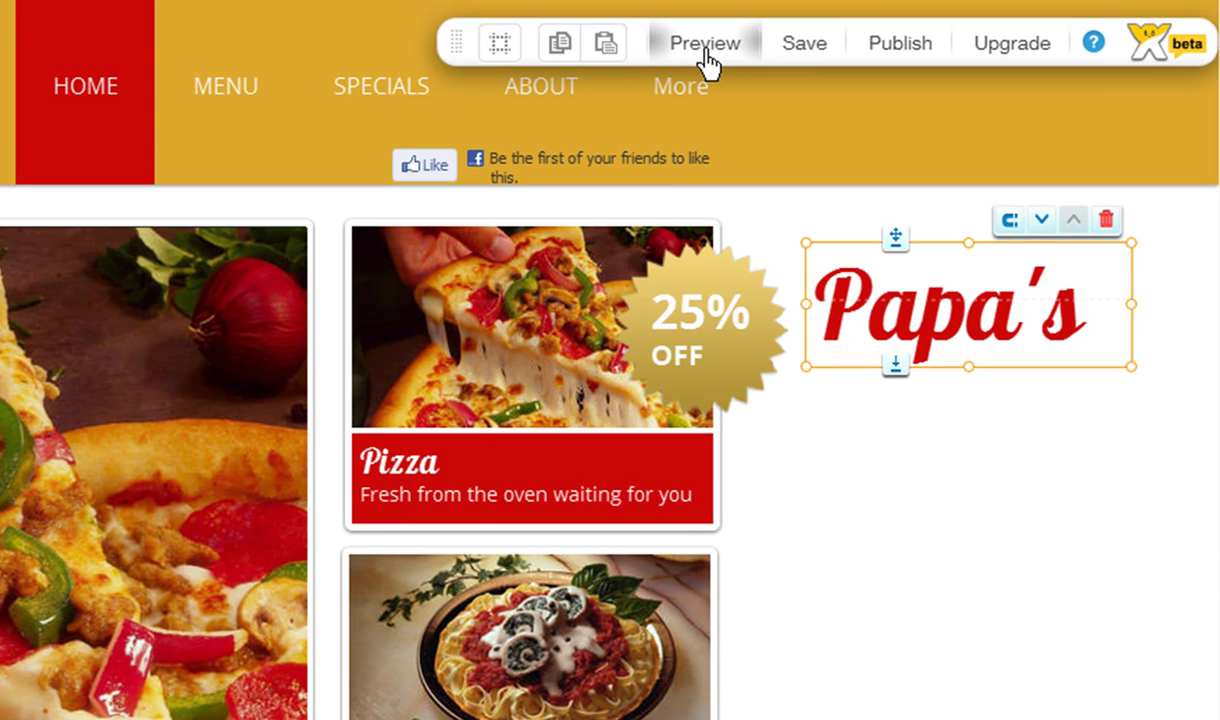
click(704, 50)
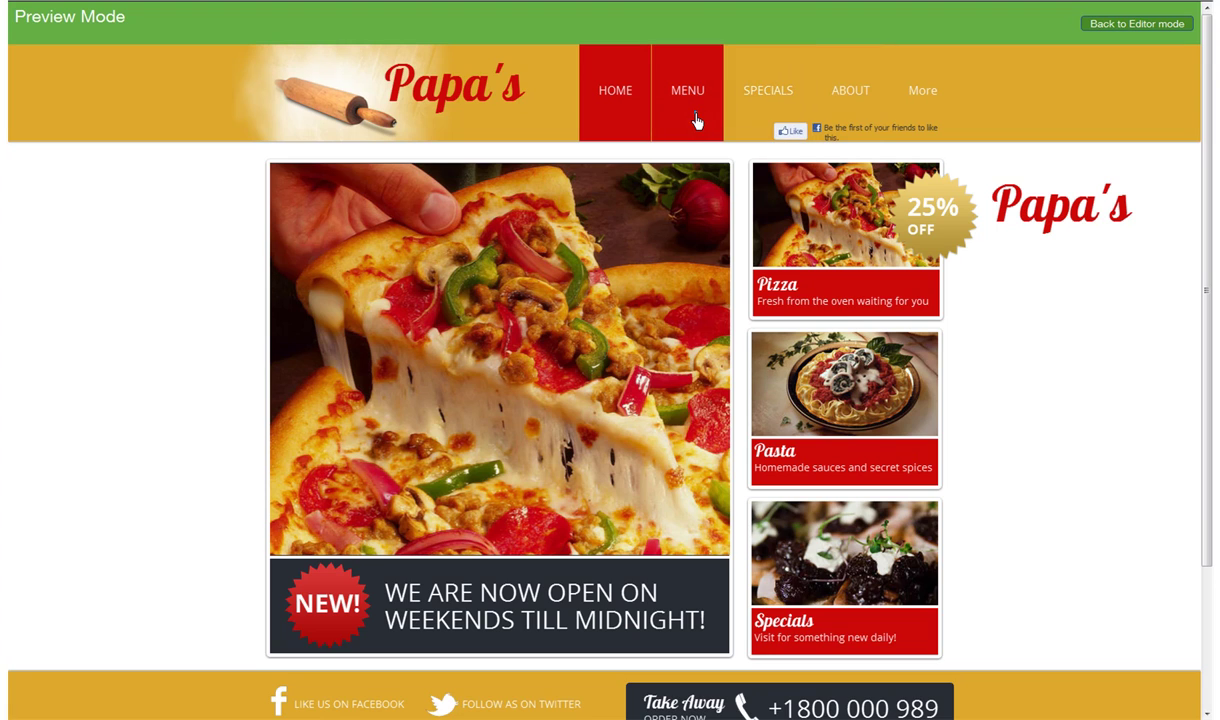
click(317, 209)
click(752, 118)
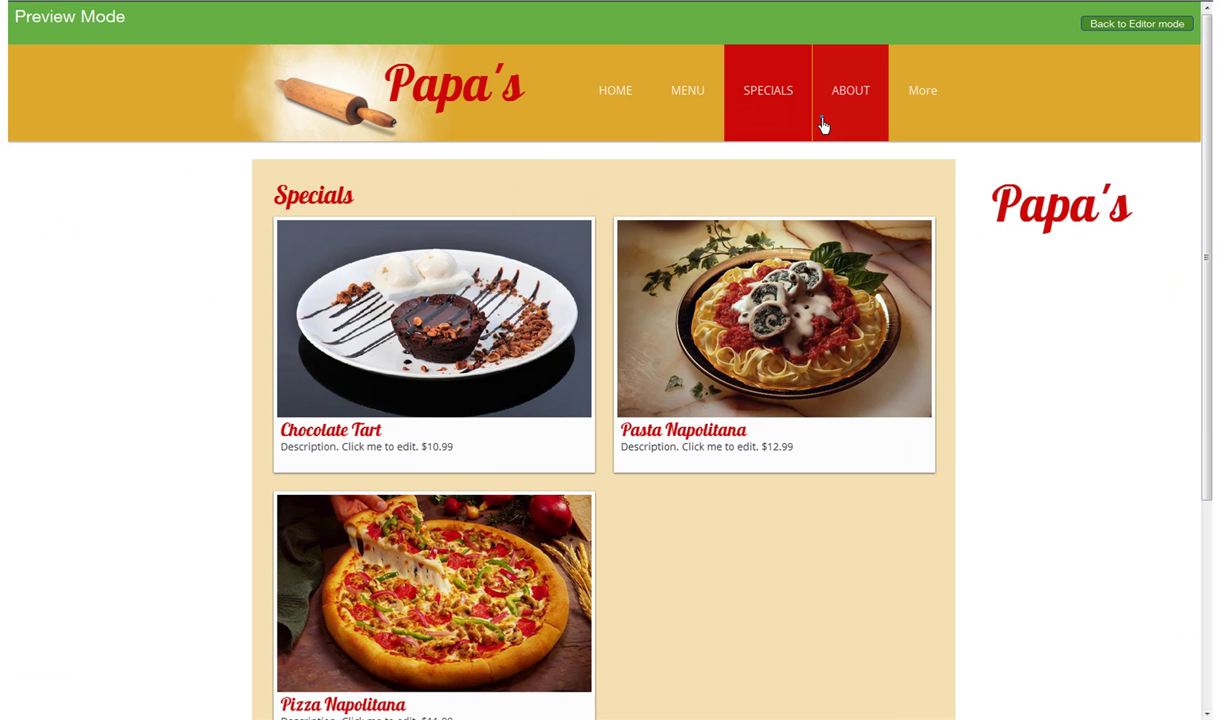
click(821, 117)
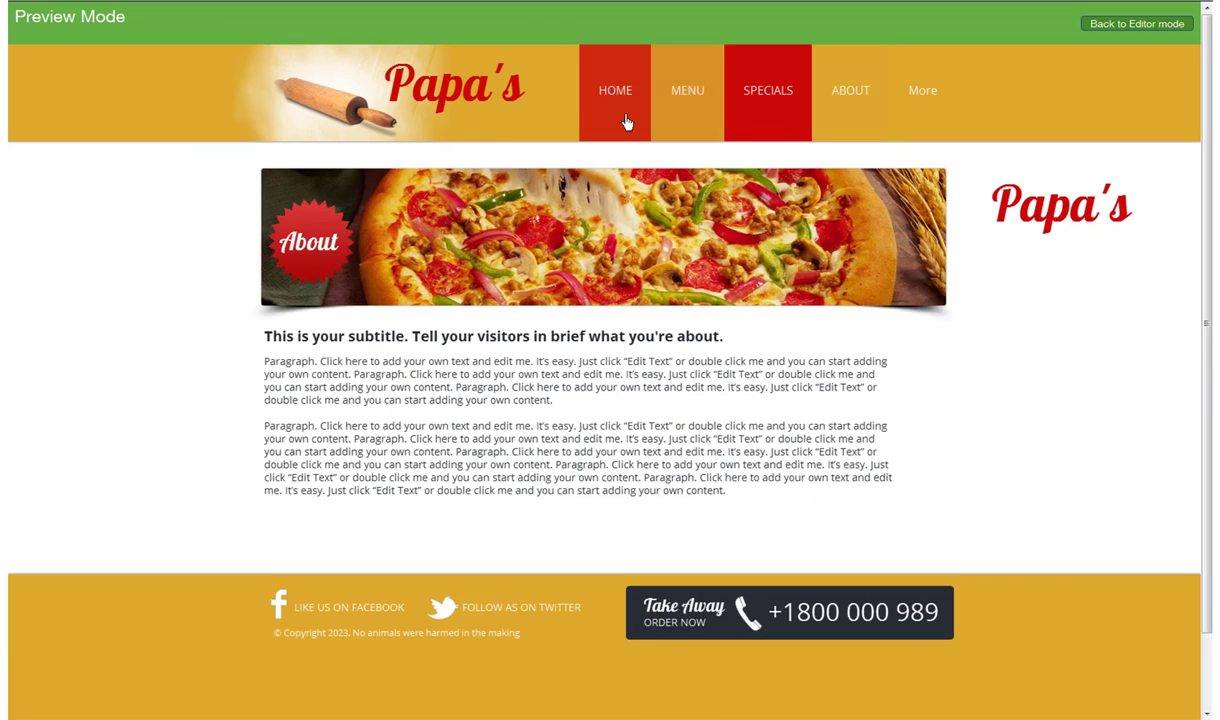
click(626, 120)
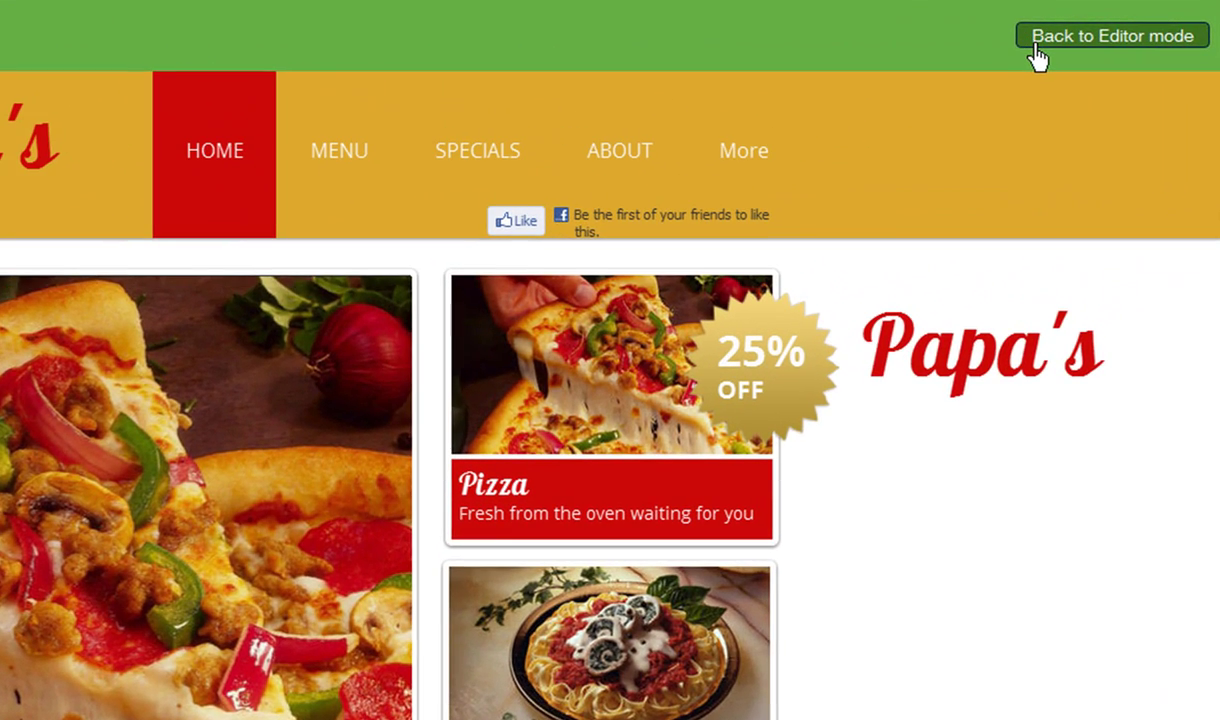
click(1038, 55)
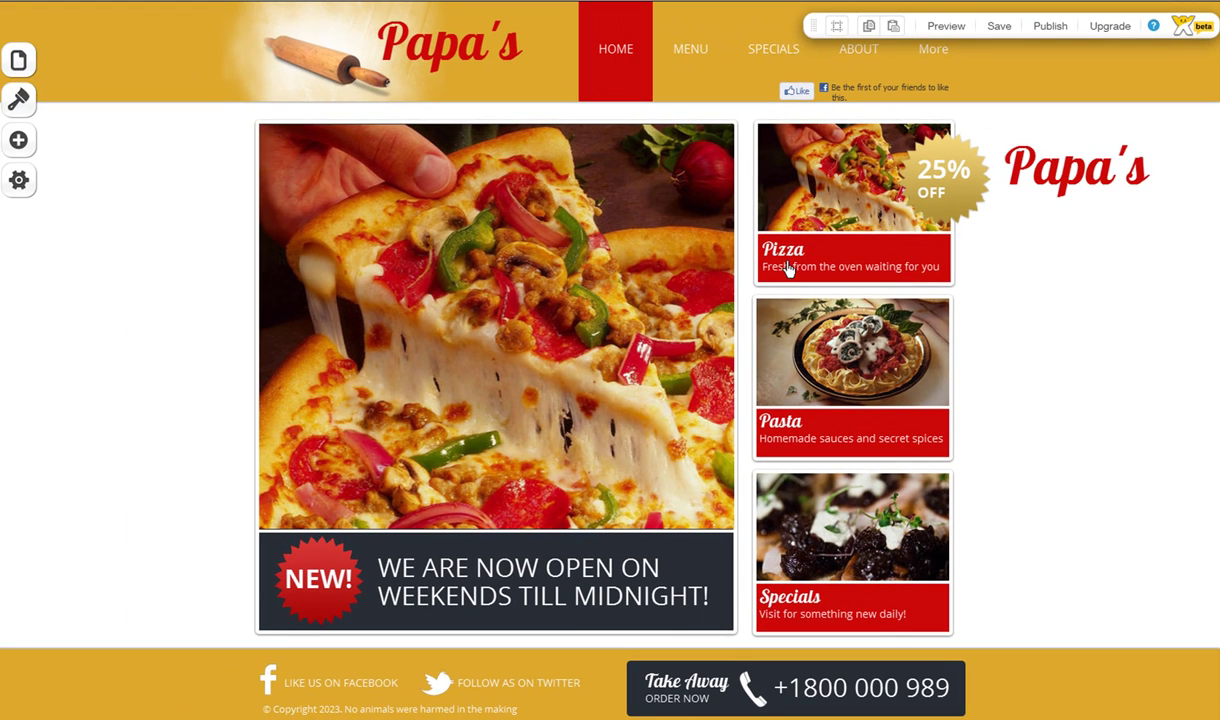
click(789, 268)
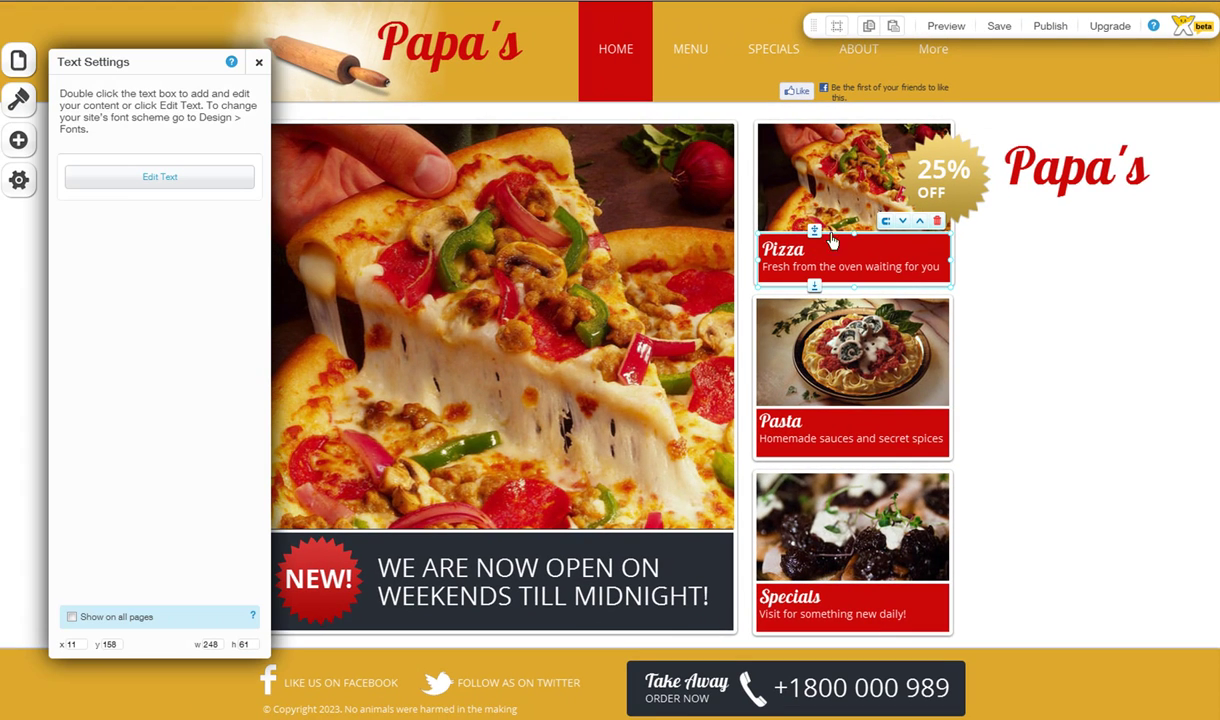
shift+click(830, 187)
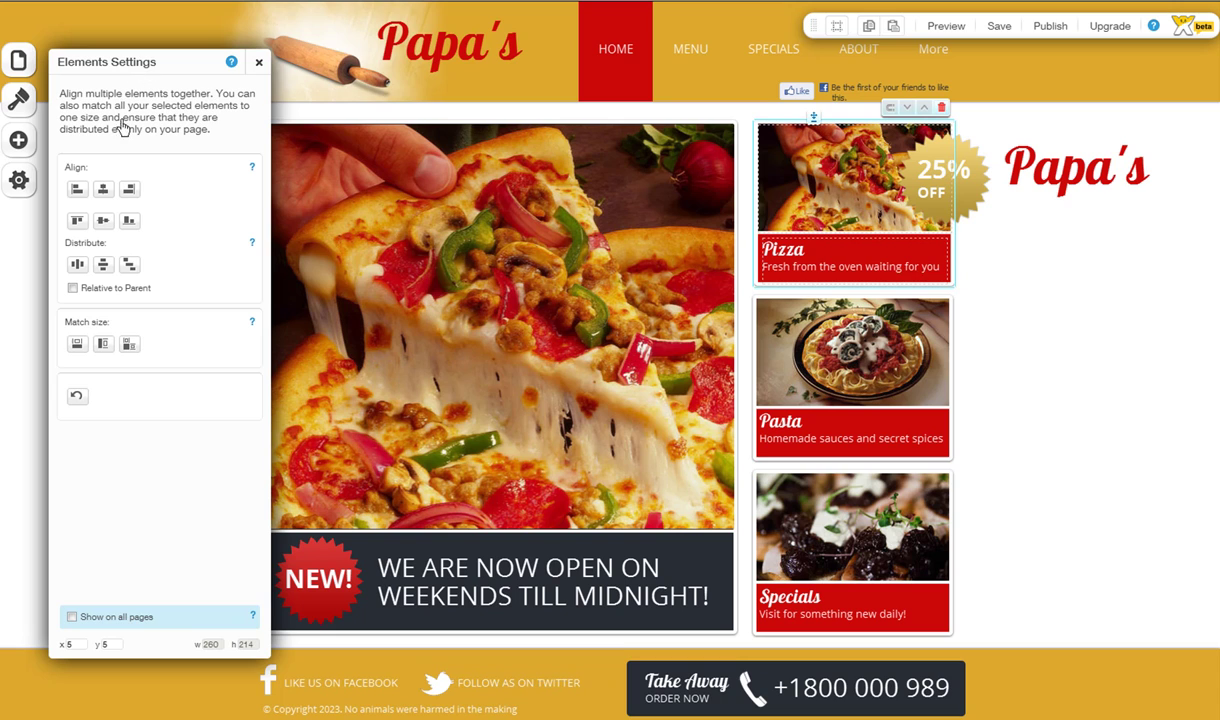
click(258, 62)
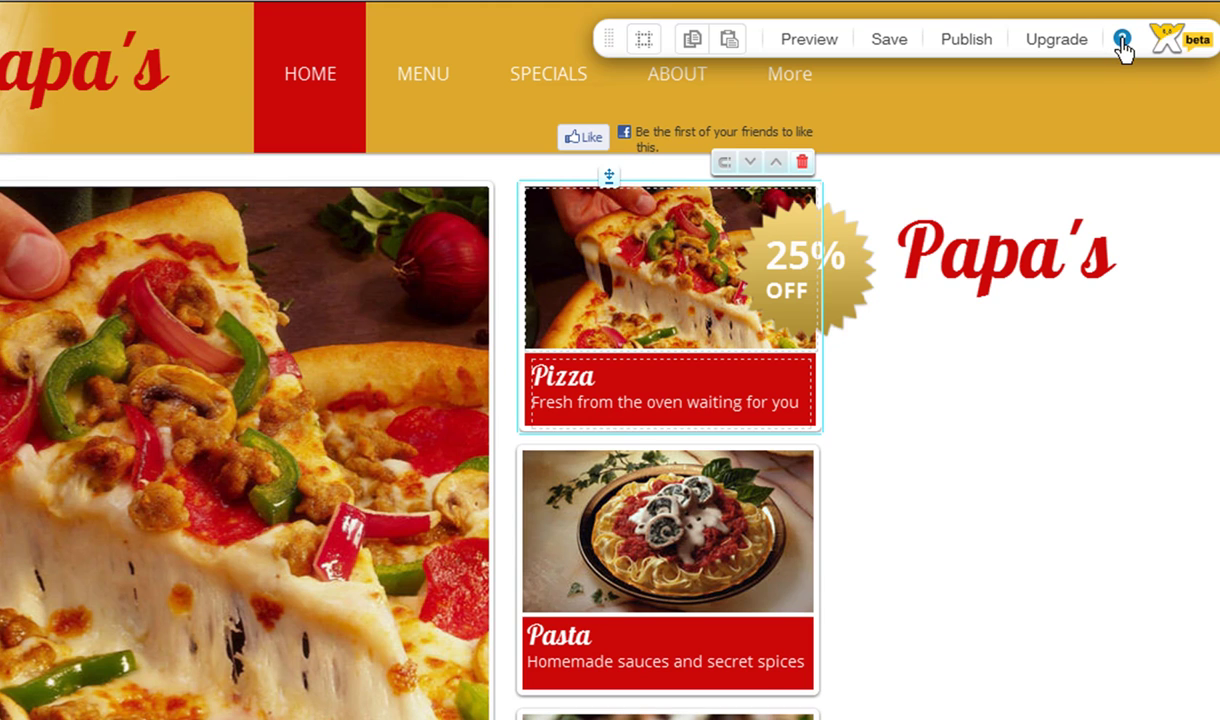
click(1121, 41)
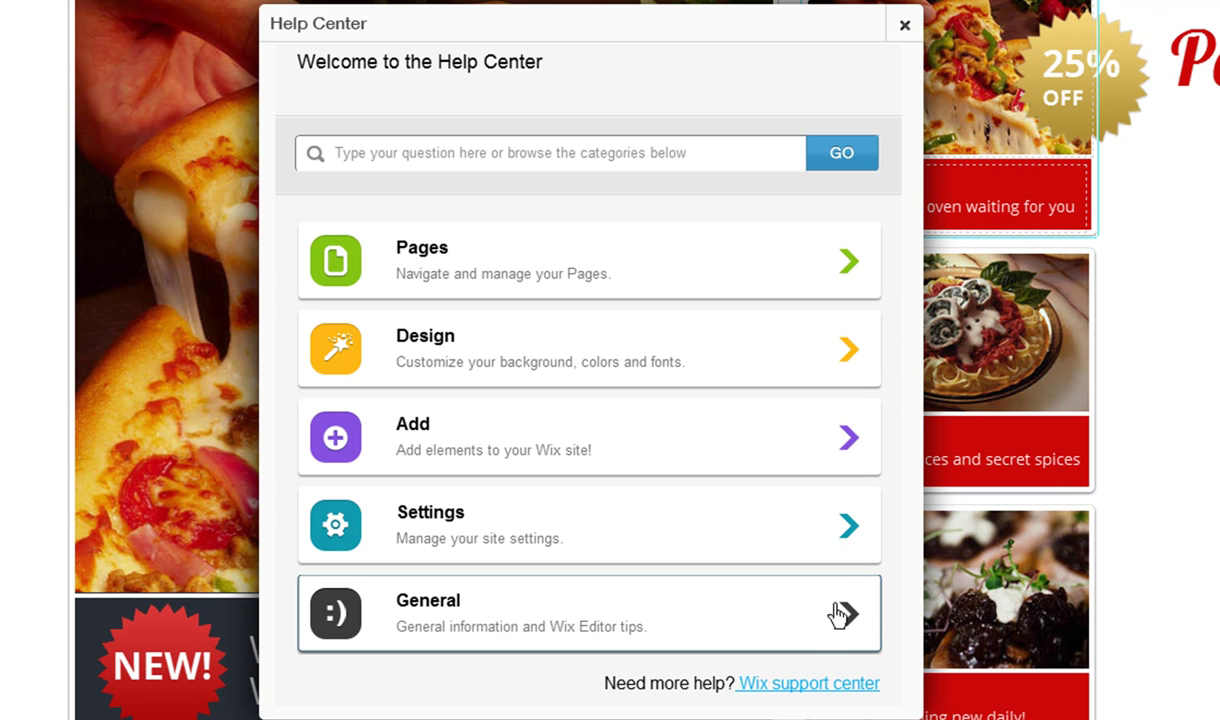
click(897, 33)
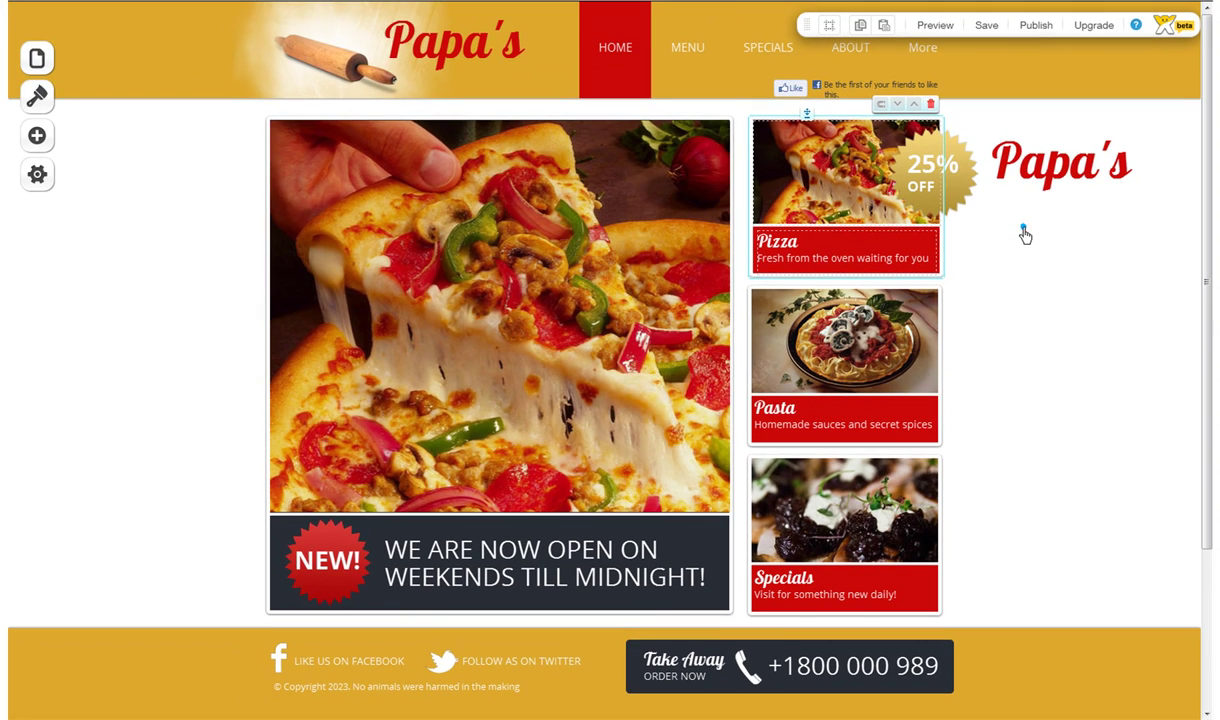
click(1025, 234)
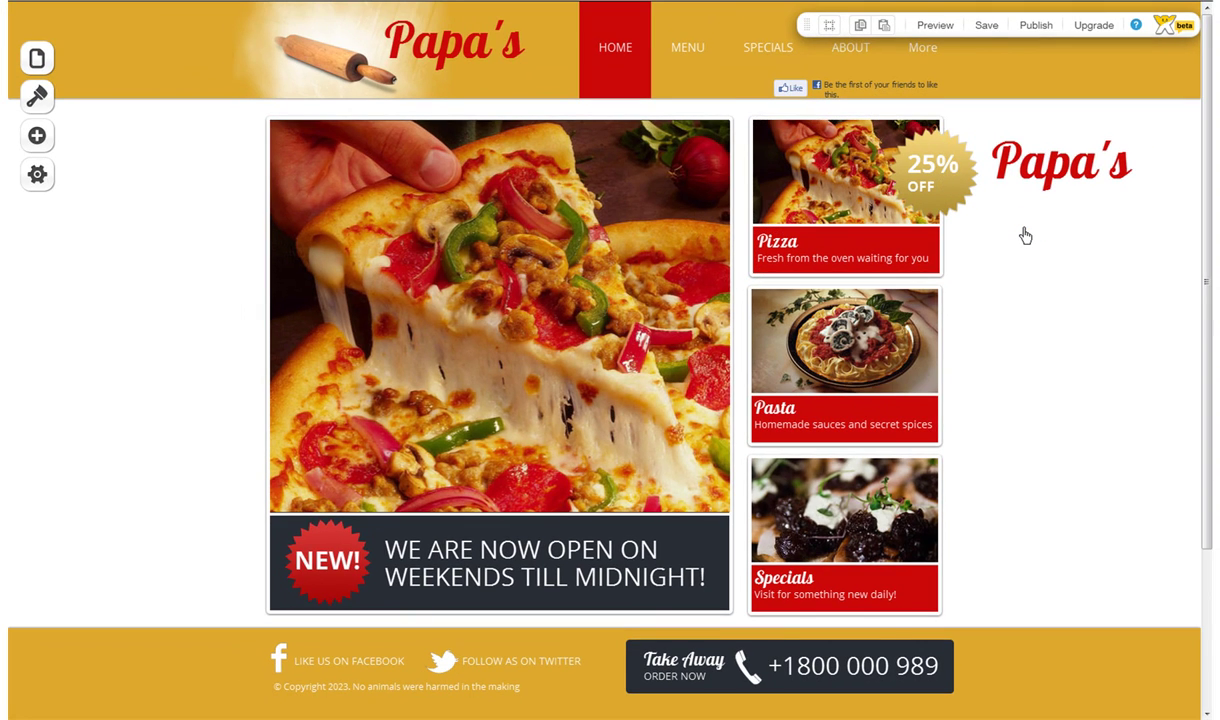